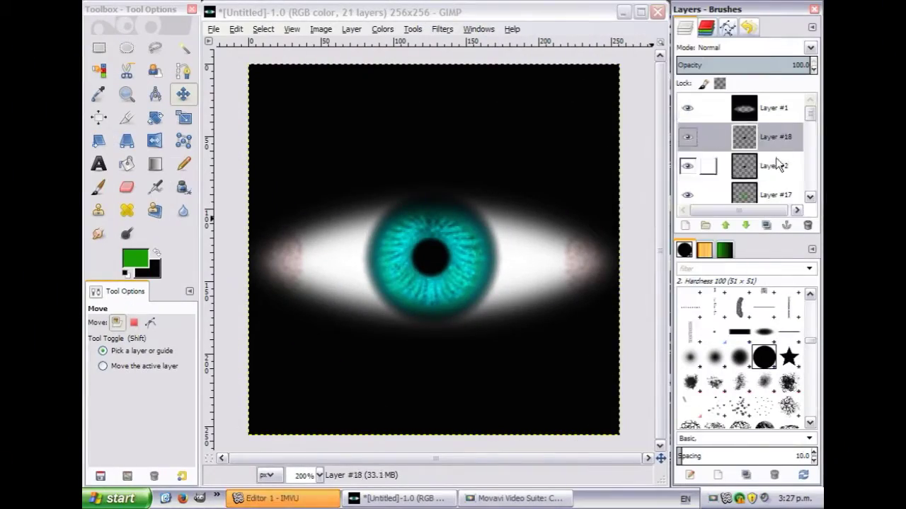
Step: Preview the Gaussian Blur filter, then scale the banner image to a width of 100 pixels
{"action": "left_click", "coordinate": [442, 29]}
{"action": "left_click", "coordinate": [640, 125]}
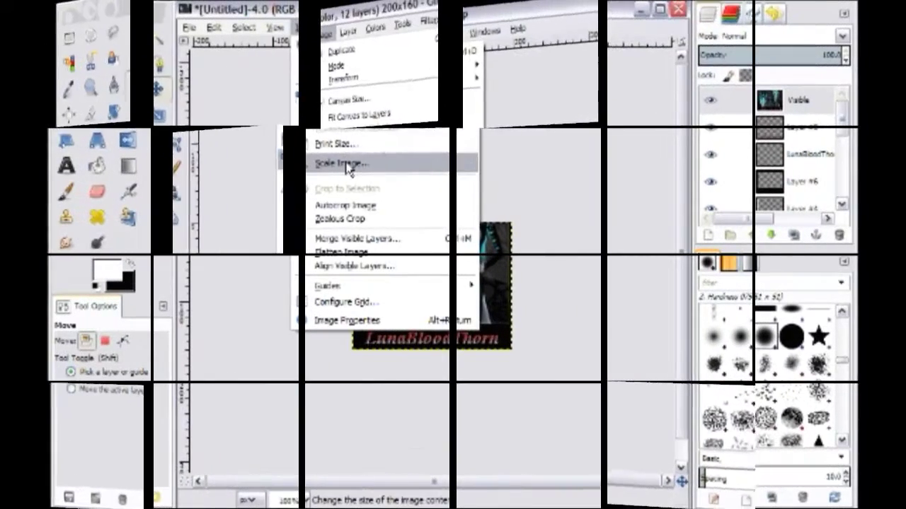
{"action": "left_click", "coordinate": [345, 161]}
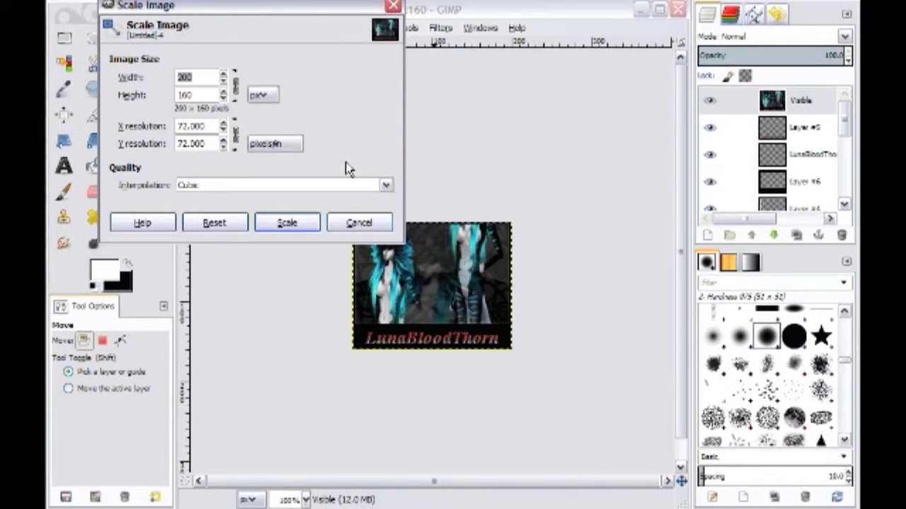
{"action": "left_click", "coordinate": [195, 96]}
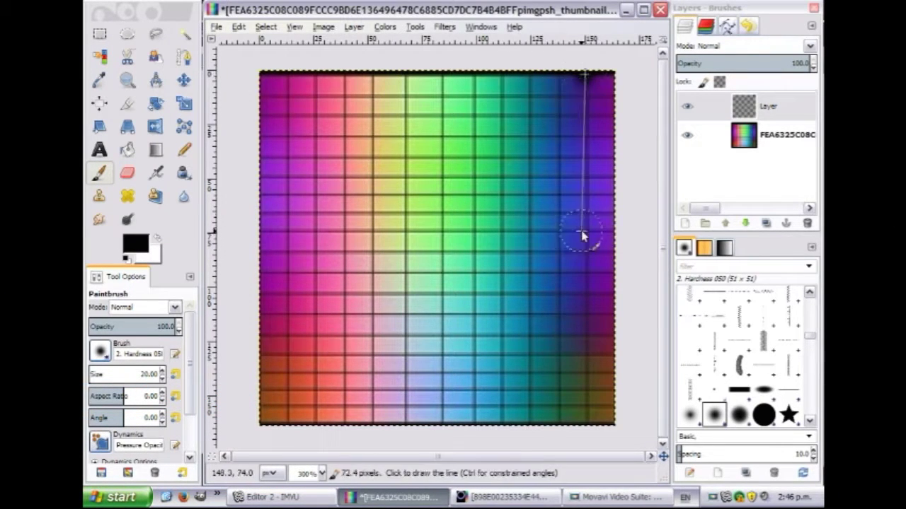
Step: Bucket-fill the template black and add a new transparent layer
{"action": "key", "text": "shift+b"}
{"action": "left_click", "coordinate": [368, 204]}
{"action": "right_click", "coordinate": [747, 106]}
{"action": "left_click", "coordinate": [734, 135]}
{"action": "key", "text": "Return"}
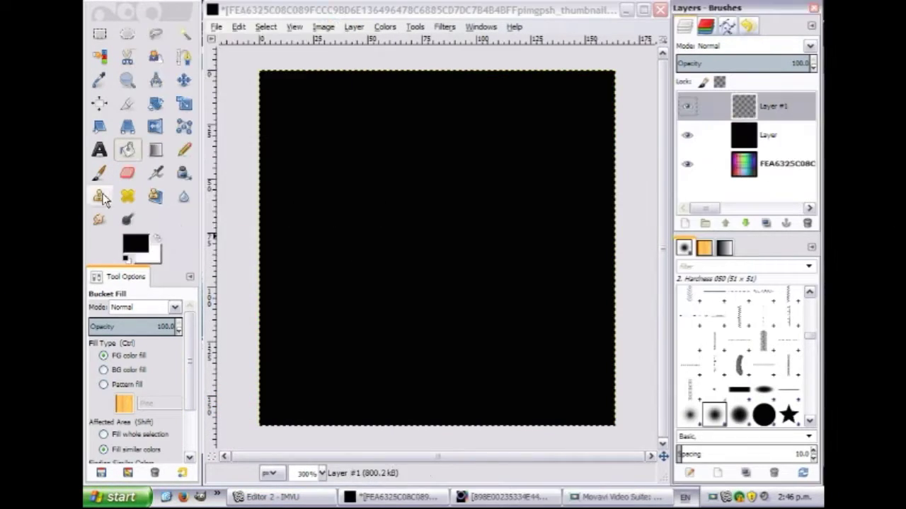
Step: Paint a straight white line down the left edge and fill the area left of it white
{"action": "key", "text": "p"}
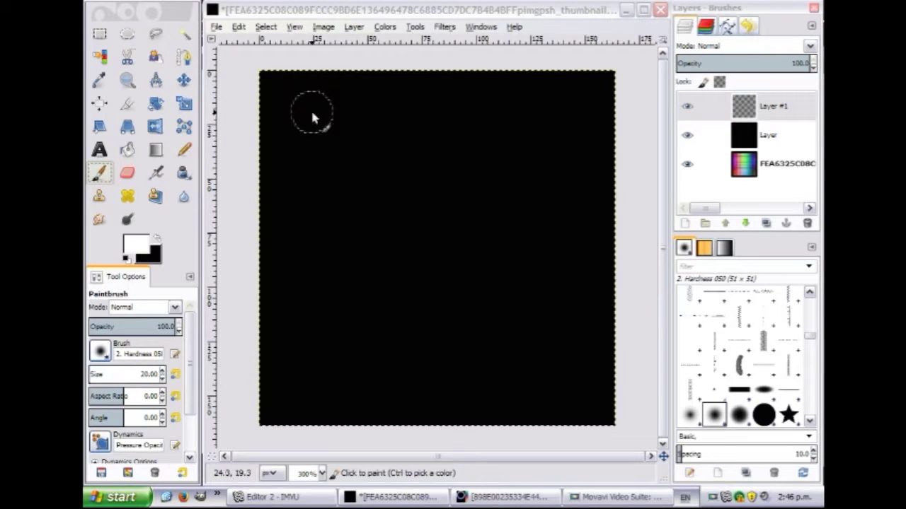
{"action": "left_click", "coordinate": [269, 115]}
{"action": "left_click", "coordinate": [329, 126], "text": "shift"}
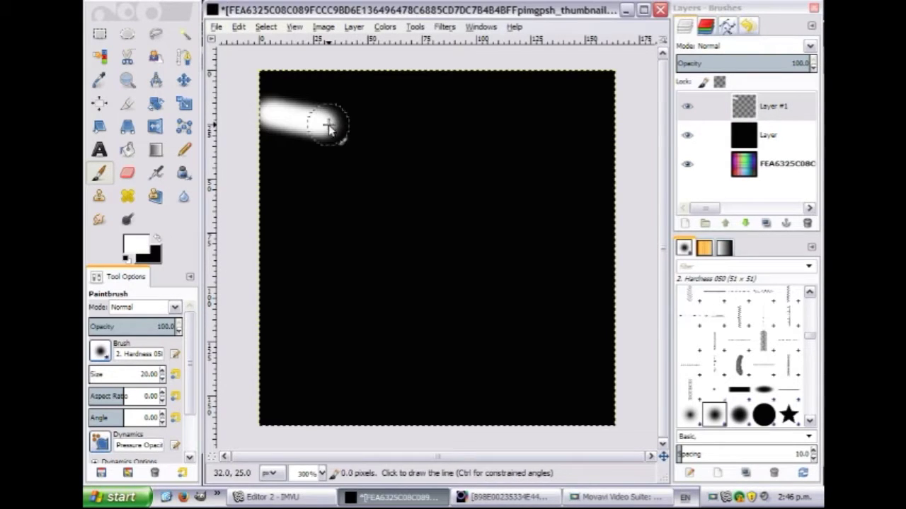
{"action": "left_click", "coordinate": [375, 420], "text": "shift"}
{"action": "left_click", "coordinate": [128, 127]}
{"action": "left_click", "coordinate": [319, 282]}
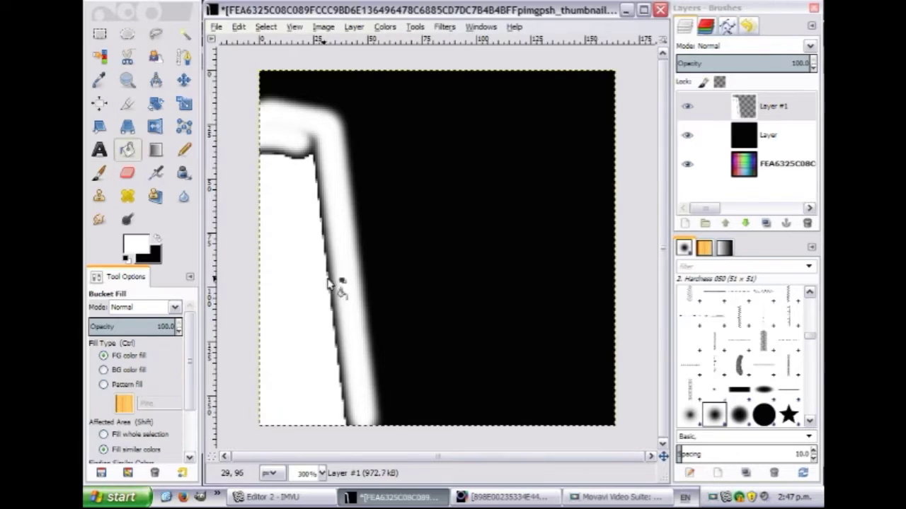
{"action": "key", "text": "p"}
{"action": "left_click_drag", "start_coordinate": [314, 152], "coordinate": [307, 182]}
Step: Mirror the white band onto the right side, merge it down, and set opacity to 55.7
{"action": "right_click", "coordinate": [700, 107]}
{"action": "left_click", "coordinate": [717, 191]}
{"action": "key", "text": "shift+f"}
{"action": "left_click", "coordinate": [366, 219]}
{"action": "right_click", "coordinate": [757, 106]}
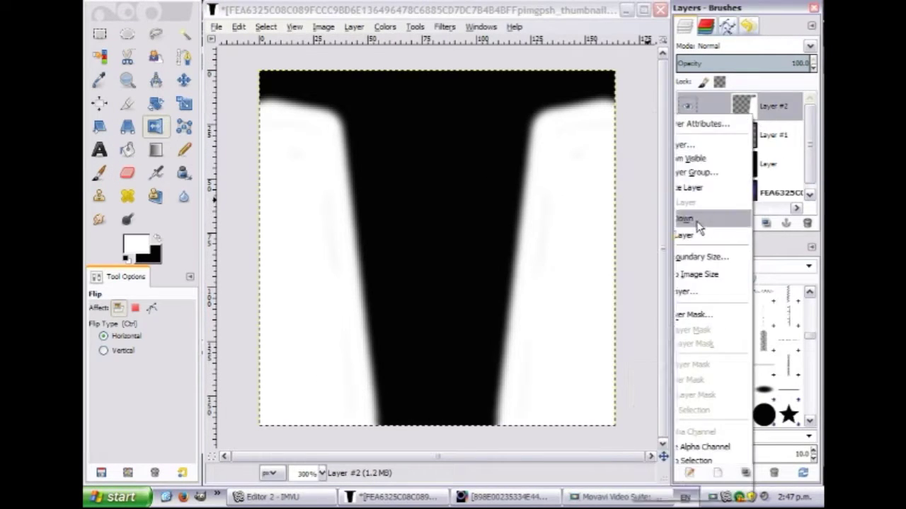
{"action": "left_click", "coordinate": [697, 219]}
{"action": "left_click_drag", "start_coordinate": [763, 65], "coordinate": [752, 63]}
Step: On a new layer, paint a white line down the left band and mirror it to the right
{"action": "left_click", "coordinate": [684, 223]}
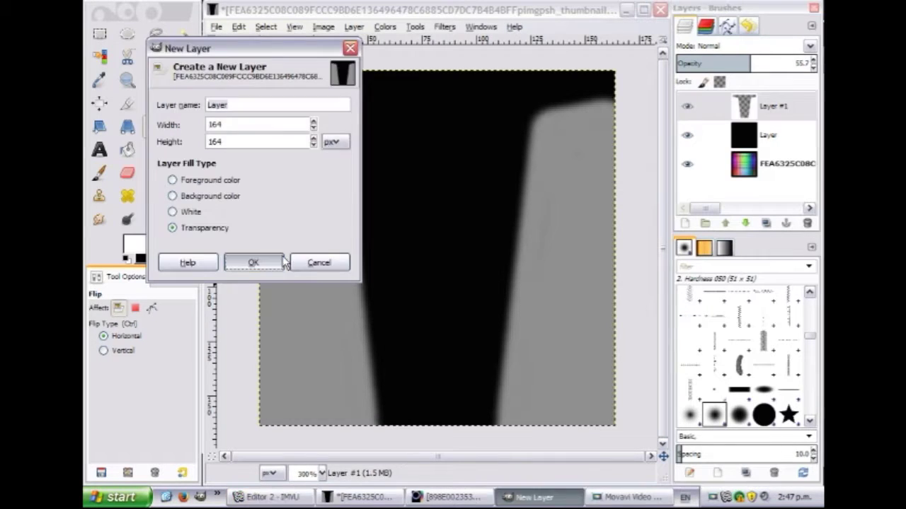
{"action": "left_click", "coordinate": [250, 261]}
{"action": "key", "text": "p"}
{"action": "left_click", "coordinate": [325, 126]}
{"action": "left_click", "coordinate": [367, 428], "text": "shift"}
{"action": "right_click", "coordinate": [721, 108]}
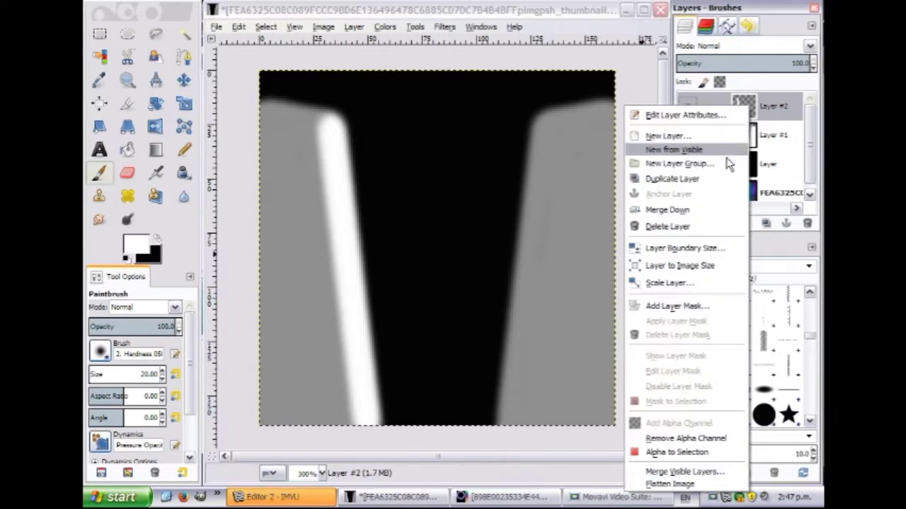
{"action": "left_click", "coordinate": [679, 194]}
{"action": "key", "text": "shift+f"}
{"action": "left_click", "coordinate": [254, 166]}
{"action": "right_click", "coordinate": [721, 108]}
{"action": "left_click", "coordinate": [680, 214]}
Step: Blur the white lines with a 16-pixel Gaussian Blur and set the layer to Soft light
{"action": "left_click", "coordinate": [444, 26]}
{"action": "left_click", "coordinate": [622, 129]}
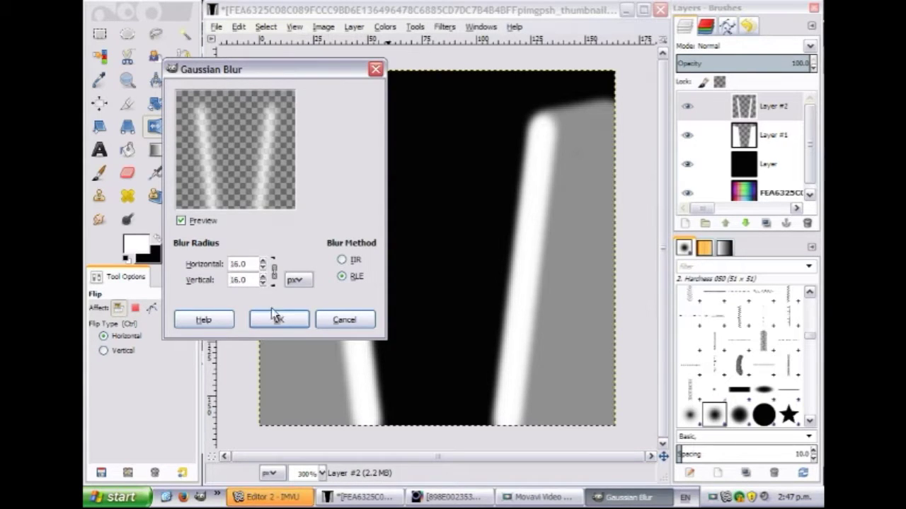
{"action": "left_click", "coordinate": [279, 319]}
{"action": "left_click", "coordinate": [743, 45]}
{"action": "left_click", "coordinate": [708, 222]}
Step: Duplicate the glowing lines layer and add a new transparent layer on top
{"action": "right_click", "coordinate": [750, 107]}
{"action": "left_click", "coordinate": [669, 191]}
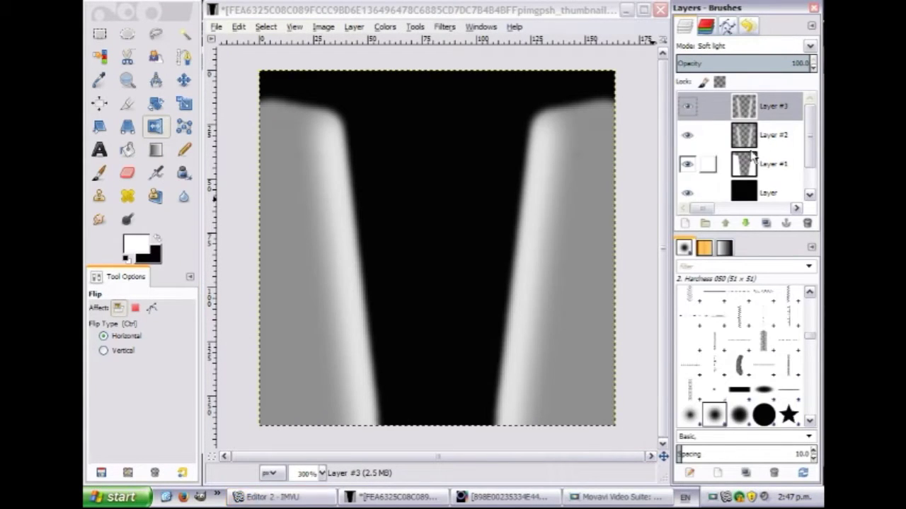
{"action": "right_click", "coordinate": [763, 106]}
{"action": "left_click", "coordinate": [660, 133]}
{"action": "key", "text": "Return"}
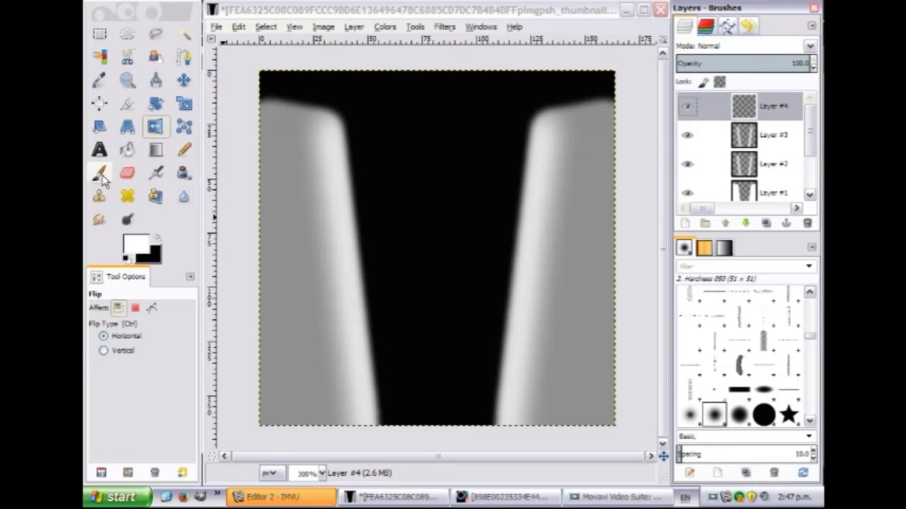
Step: Paint a white line down the centre and jitter it into horizontal streaks with the Shift filter
{"action": "left_click", "coordinate": [99, 172]}
{"action": "left_click", "coordinate": [437, 126]}
{"action": "left_click", "coordinate": [436, 424], "text": "shift"}
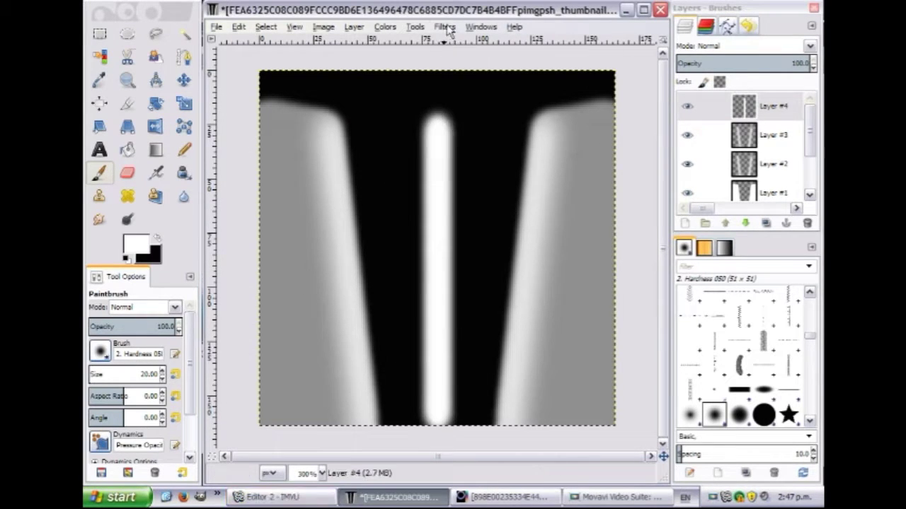
{"action": "left_click", "coordinate": [445, 27]}
{"action": "left_click", "coordinate": [654, 290]}
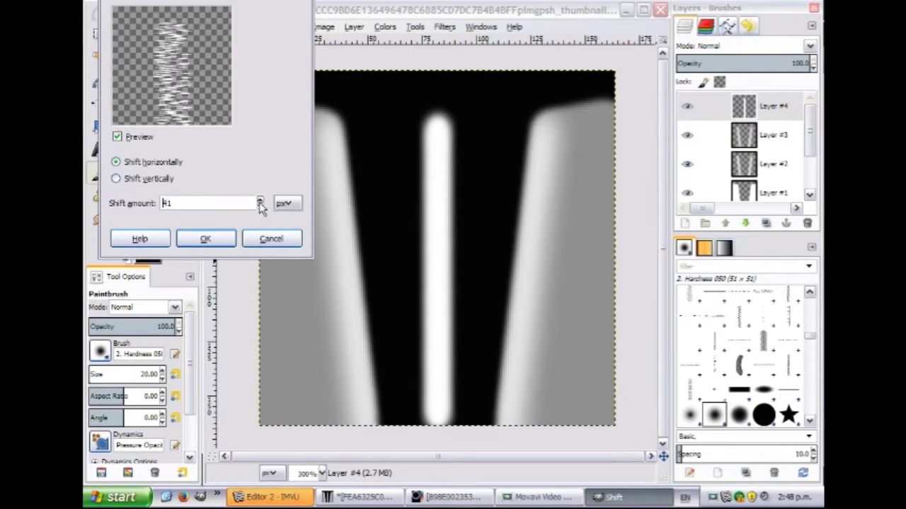
{"action": "key", "text": "Return"}
Step: Gaussian-blur the fur streaks and fade the layer to about 23.2% opacity
{"action": "left_click", "coordinate": [444, 27]}
{"action": "left_click", "coordinate": [647, 120]}
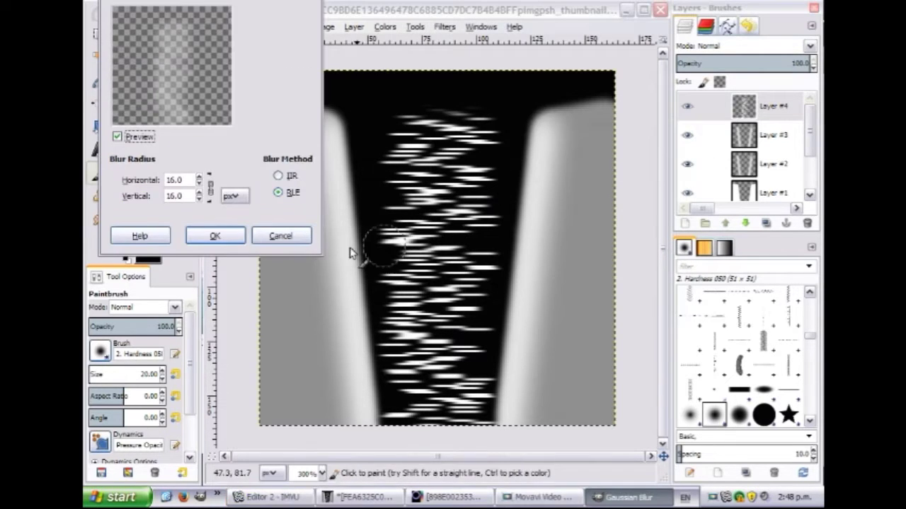
{"action": "key", "text": "Return"}
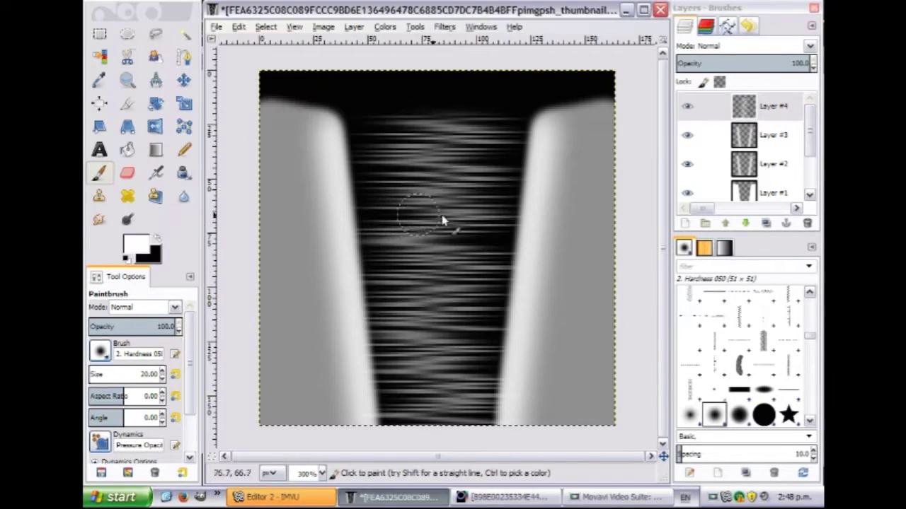
{"action": "left_click_drag", "start_coordinate": [778, 64], "coordinate": [709, 63]}
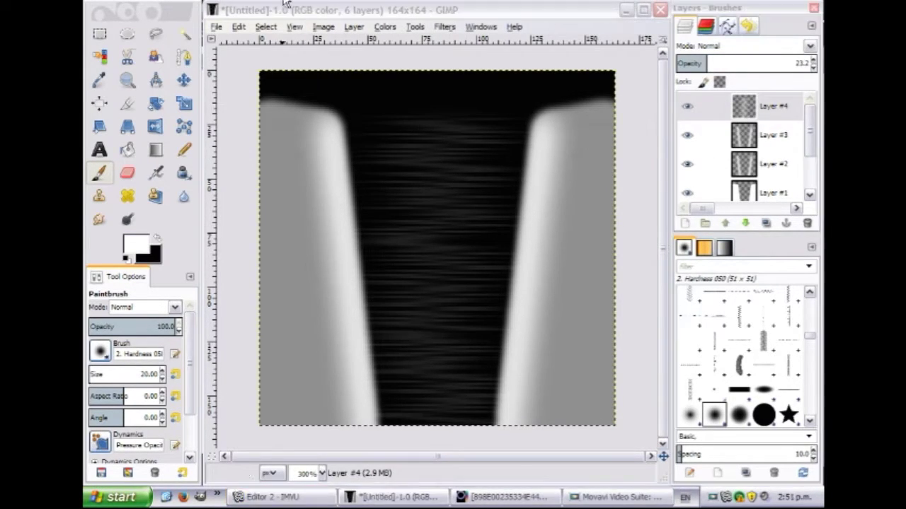
Step: In IMVU, set tail.png as the texture for both tail materials
{"action": "left_click", "coordinate": [310, 501]}
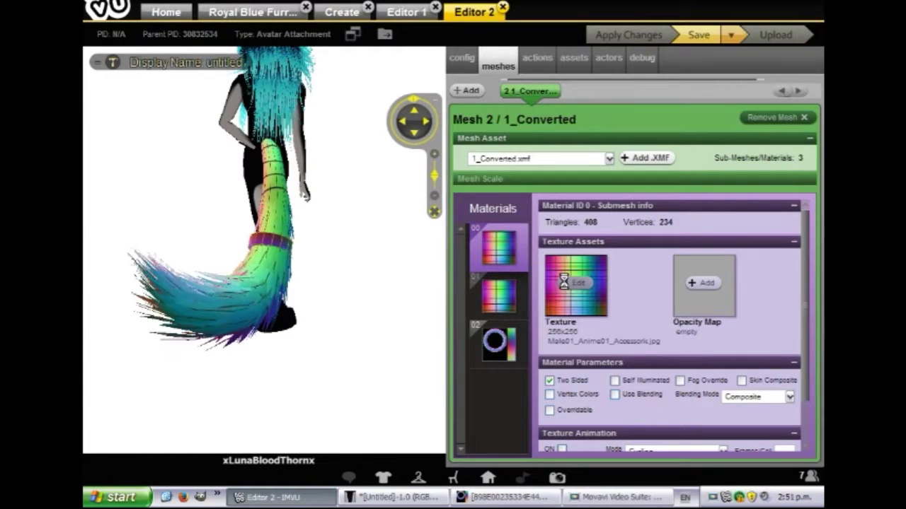
{"action": "left_click", "coordinate": [576, 283]}
{"action": "type", "text": "tail.png"}
{"action": "left_click", "coordinate": [347, 249]}
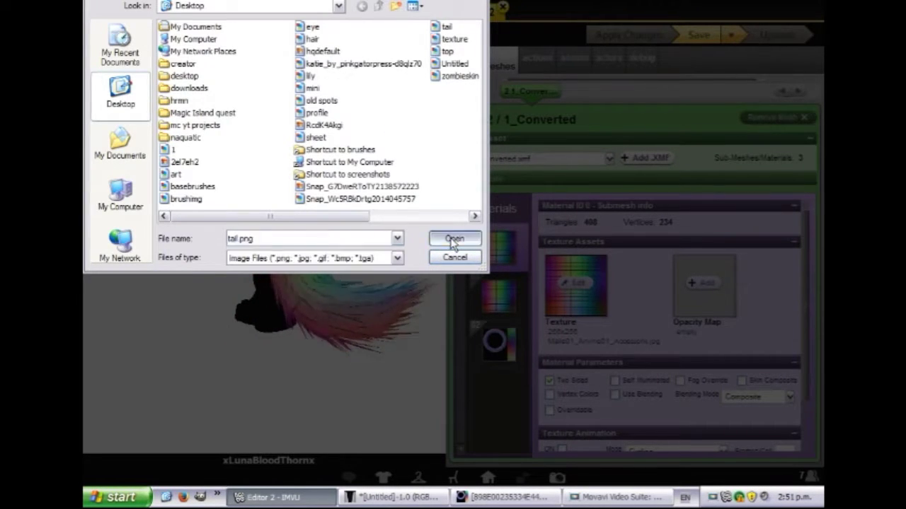
{"action": "left_click", "coordinate": [454, 239]}
{"action": "left_click", "coordinate": [499, 295]}
{"action": "left_click", "coordinate": [668, 283]}
{"action": "type", "text": "t"}
{"action": "left_click", "coordinate": [505, 236]}
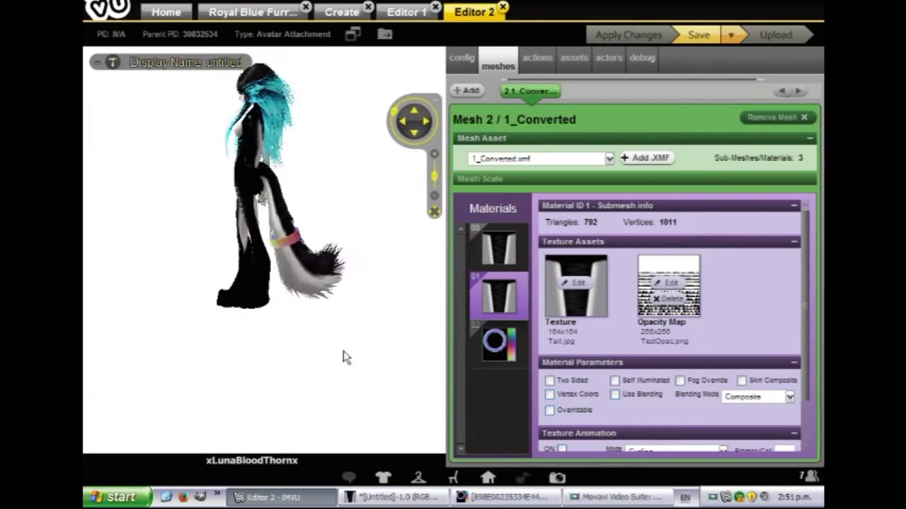
Step: Back in GIMP, add a new empty layer to the tail texture
{"action": "left_click", "coordinate": [382, 497]}
{"action": "right_click", "coordinate": [736, 107]}
{"action": "left_click", "coordinate": [648, 127]}
{"action": "left_click", "coordinate": [298, 308]}
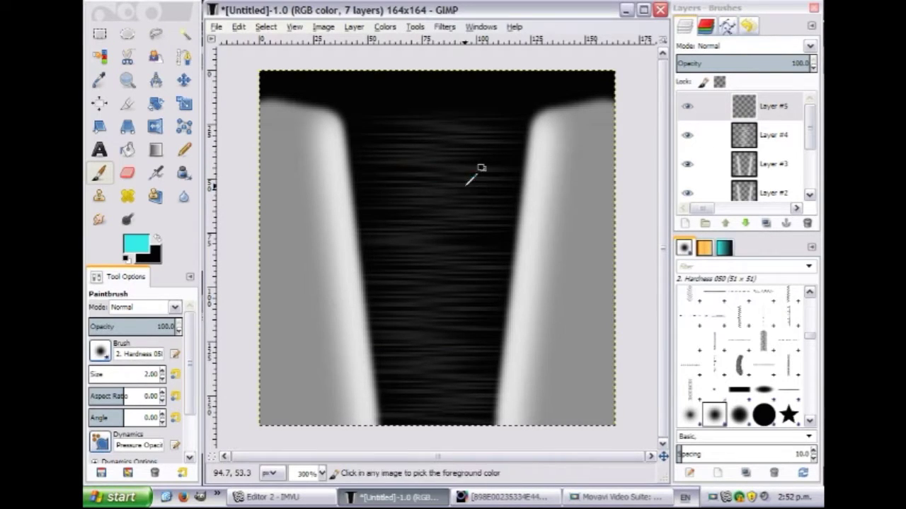
Step: Paint six short cyan stripes across the fur centre with a 2-pixel brush
{"action": "scroll", "coordinate": [192, 385], "scroll_direction": "down", "scroll_amount": 2}
{"action": "scroll", "coordinate": [133, 446], "scroll_direction": "down", "scroll_amount": 2}
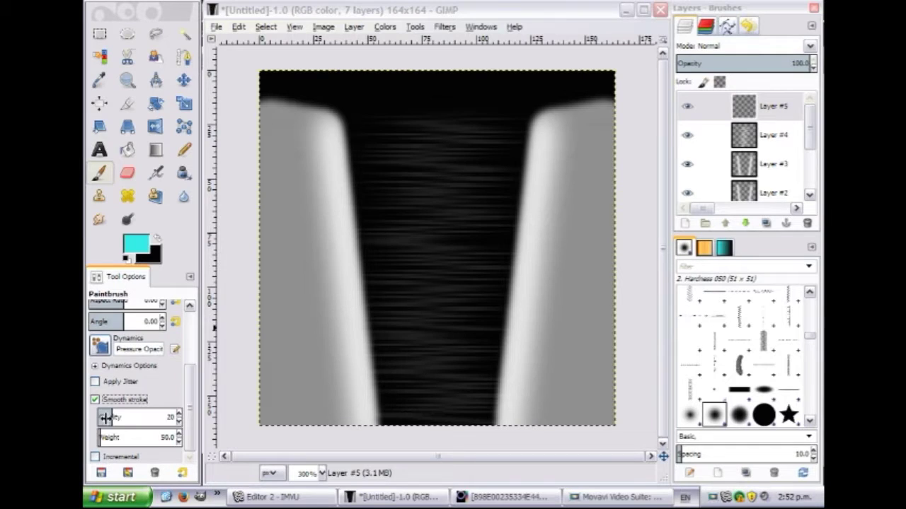
{"action": "left_click_drag", "start_coordinate": [395, 165], "coordinate": [443, 162]}
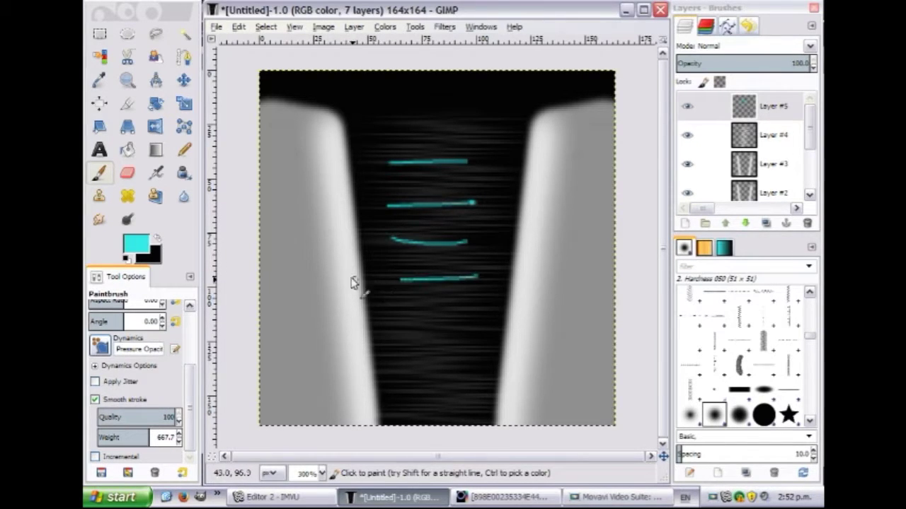
Step: Export tail.png, reload it on the IMVU tail, then move the cyan stripes up slightly
{"action": "left_click", "coordinate": [216, 26]}
{"action": "left_click", "coordinate": [287, 205]}
{"action": "left_click", "coordinate": [273, 497]}
{"action": "left_click", "coordinate": [575, 283]}
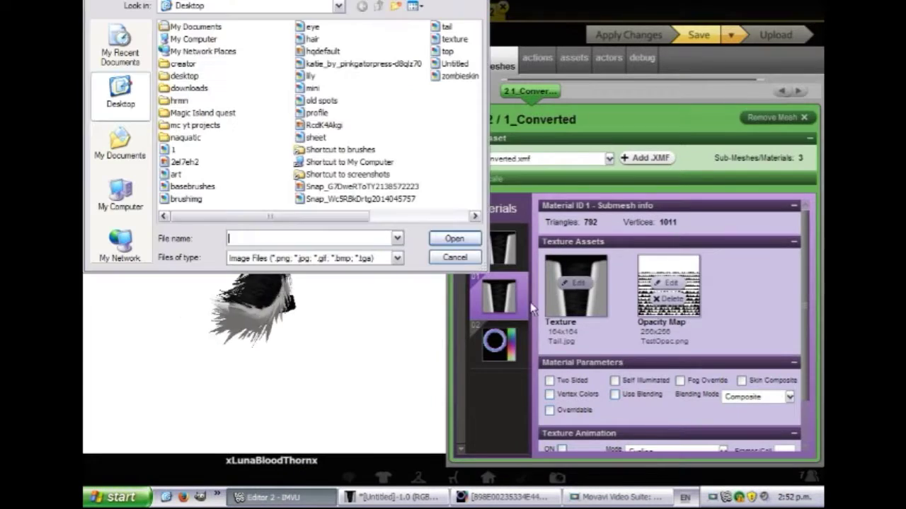
{"action": "type", "text": "tail.png"}
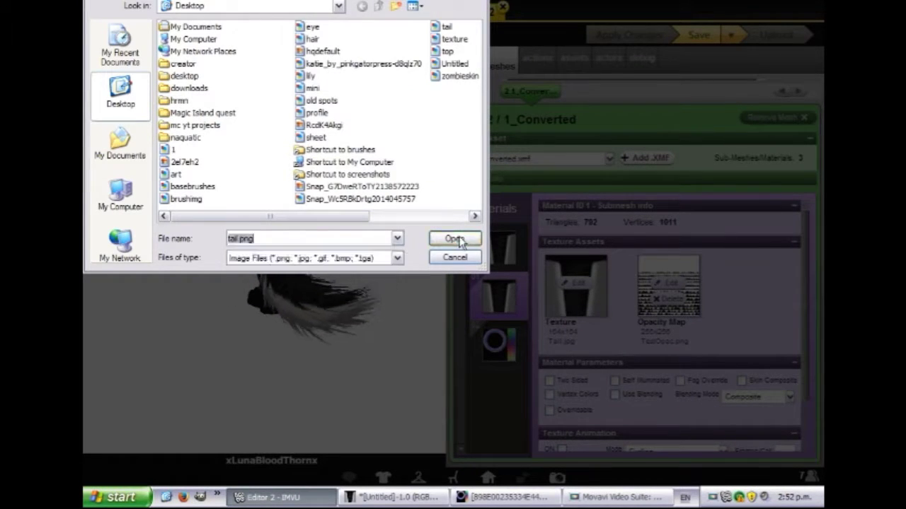
{"action": "left_click", "coordinate": [454, 238]}
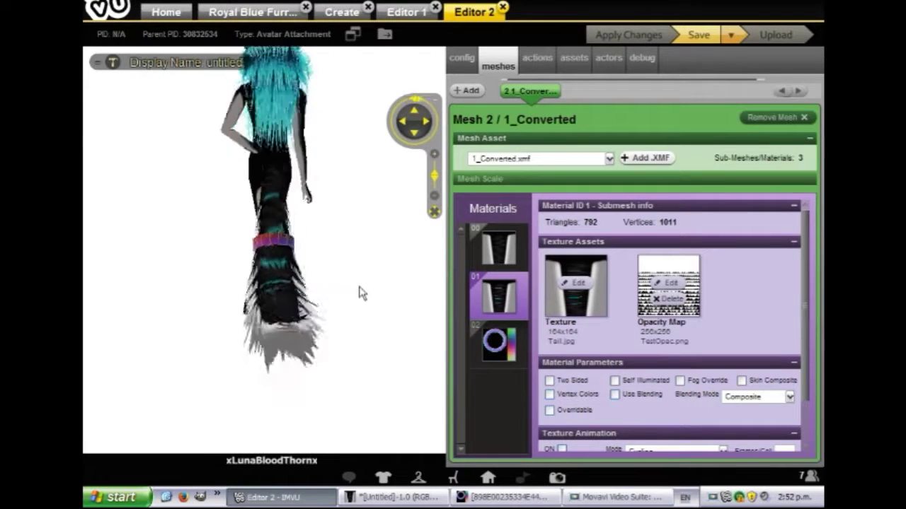
{"action": "left_click", "coordinate": [392, 497]}
{"action": "left_click_drag", "start_coordinate": [416, 159], "coordinate": [415, 143]}
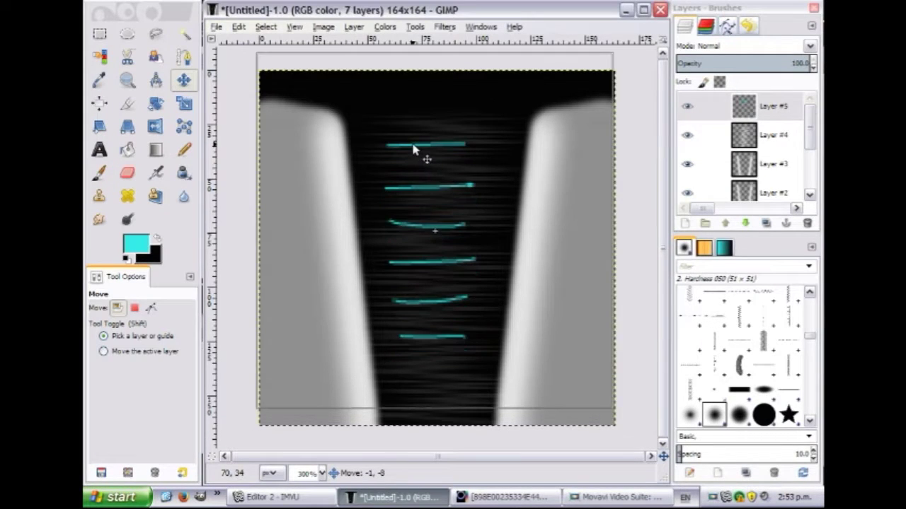
Step: Expand the stripe layer to image size, smudge the stripe ends into tapers, and duplicate the layer
{"action": "right_click", "coordinate": [747, 106]}
{"action": "left_click", "coordinate": [717, 269]}
{"action": "left_click", "coordinate": [99, 220]}
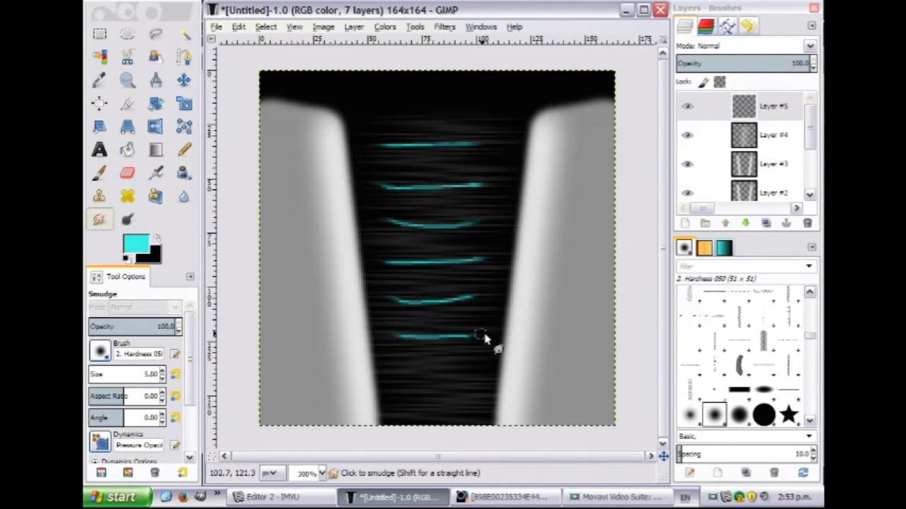
{"action": "right_click", "coordinate": [761, 110]}
{"action": "left_click", "coordinate": [710, 178]}
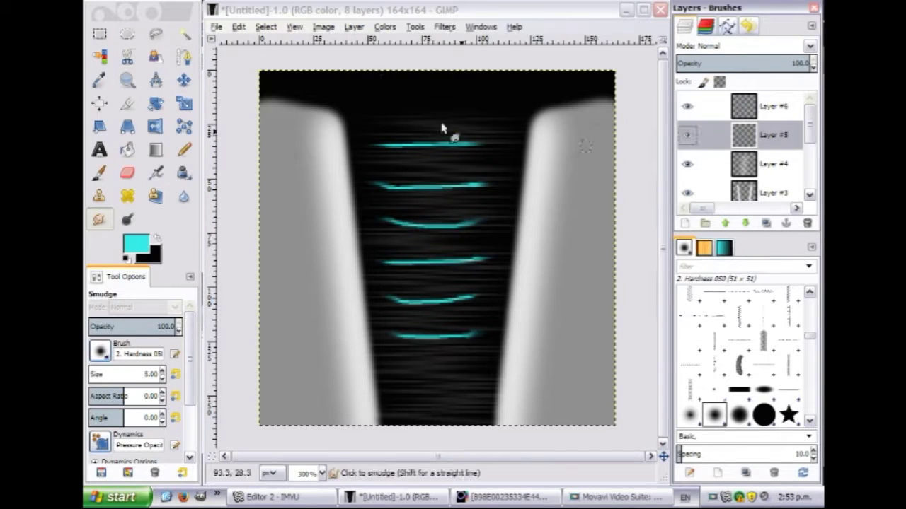
{"action": "left_click", "coordinate": [444, 26]}
{"action": "key", "text": "Escape"}
Step: Colorize the stripe layer with hue 180, saturation 100 and lightness -14
{"action": "left_click", "coordinate": [385, 26]}
{"action": "left_click", "coordinate": [407, 75]}
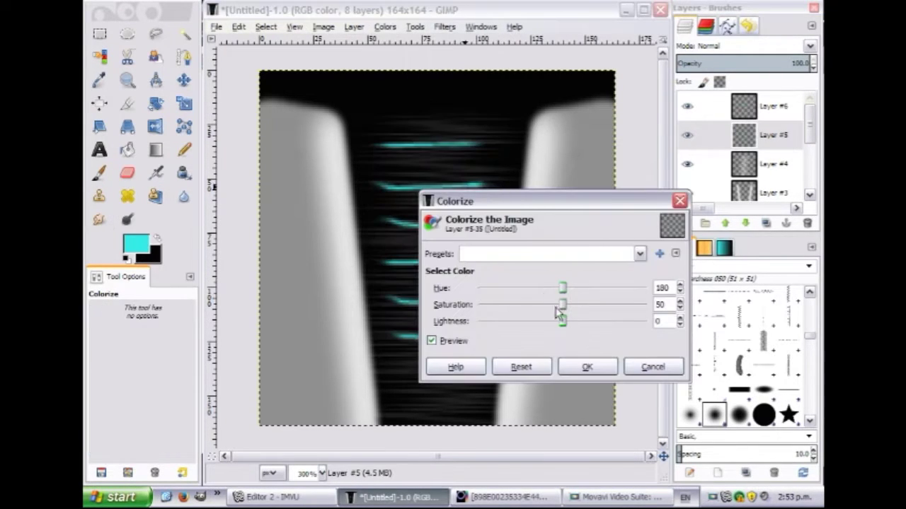
{"action": "left_click_drag", "start_coordinate": [452, 203], "coordinate": [599, 191]}
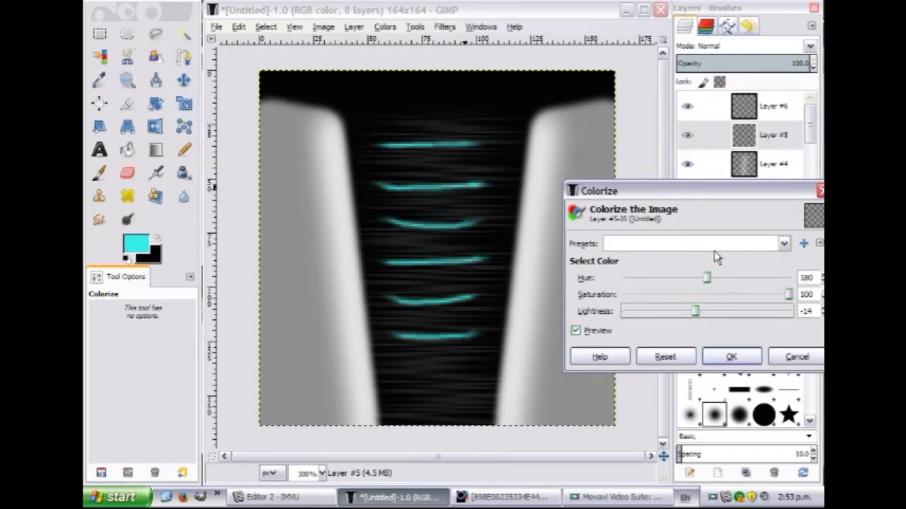
{"action": "left_click", "coordinate": [731, 356]}
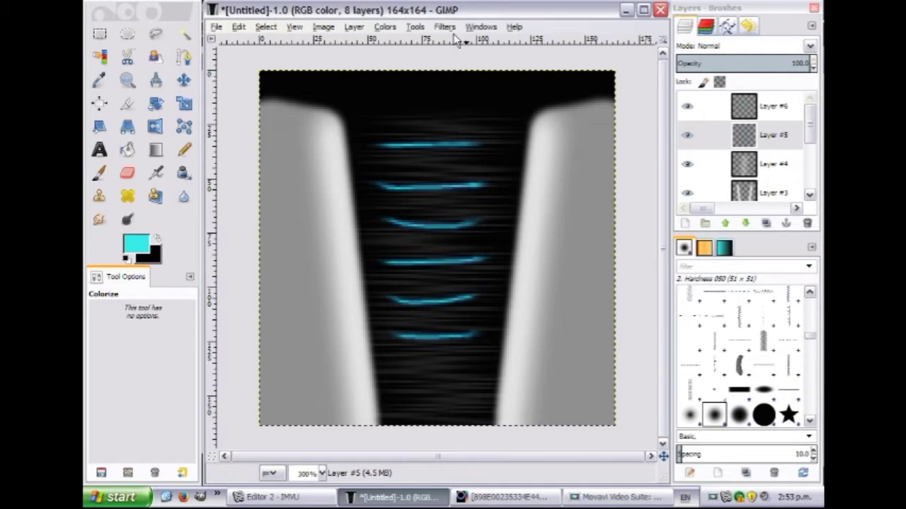
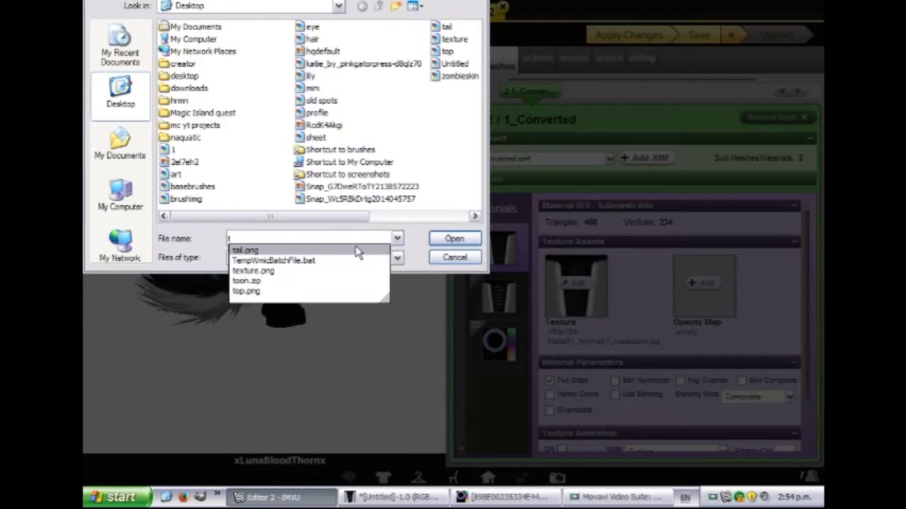
Step: Give tail ring material 02 its opacity map, apply the changes, and switch to Editor 1
{"action": "left_click", "coordinate": [453, 237]}
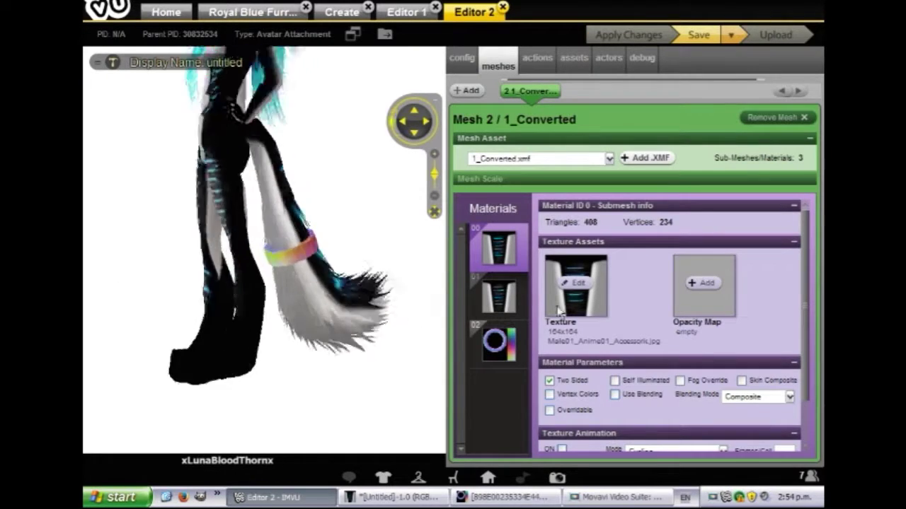
{"action": "left_click", "coordinate": [486, 345]}
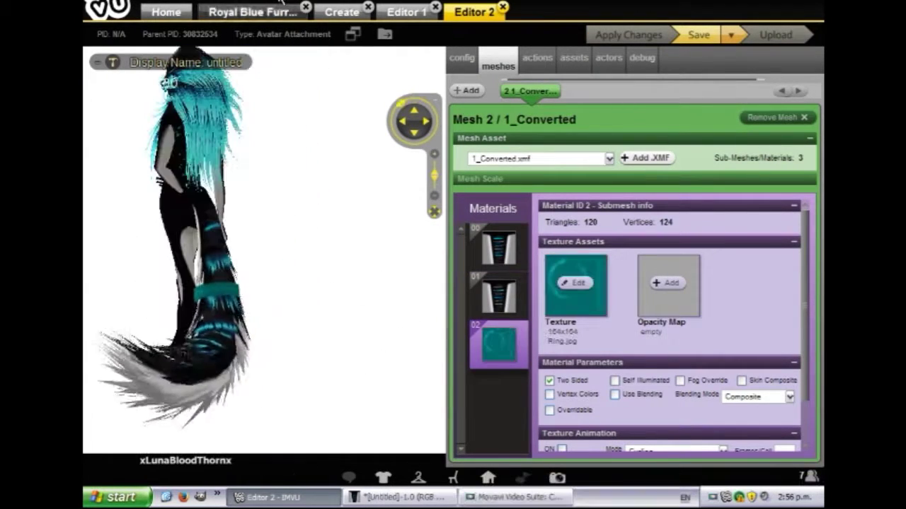
{"action": "left_click", "coordinate": [614, 37]}
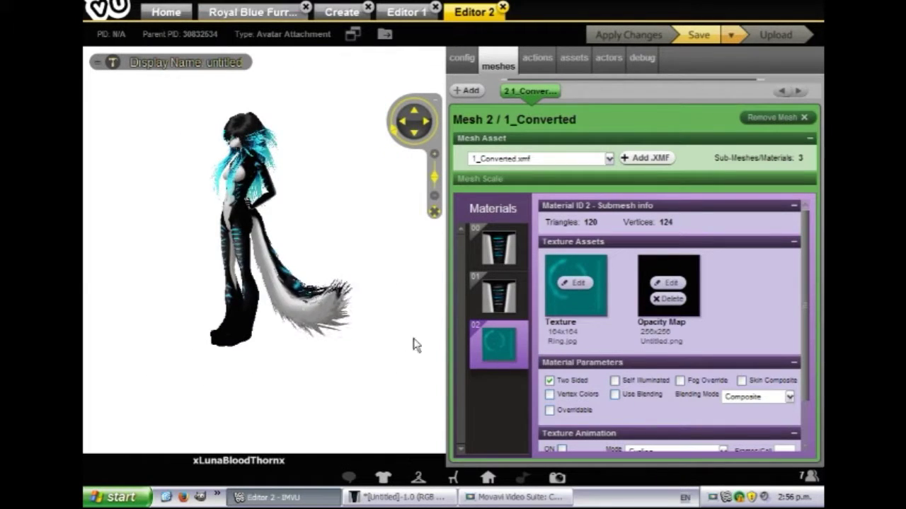
{"action": "left_click", "coordinate": [396, 20]}
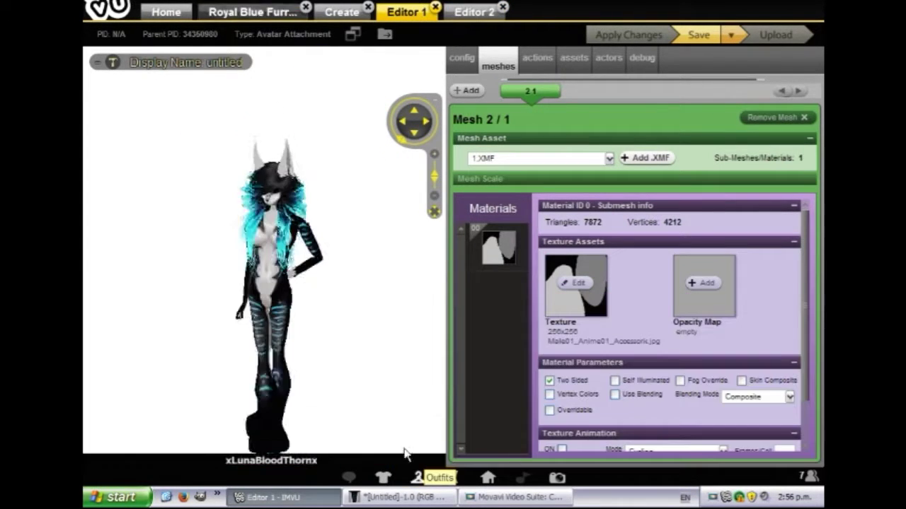
Step: Close the old tail texture image in GIMP without saving
{"action": "left_click", "coordinate": [420, 498]}
{"action": "left_click", "coordinate": [659, 8]}
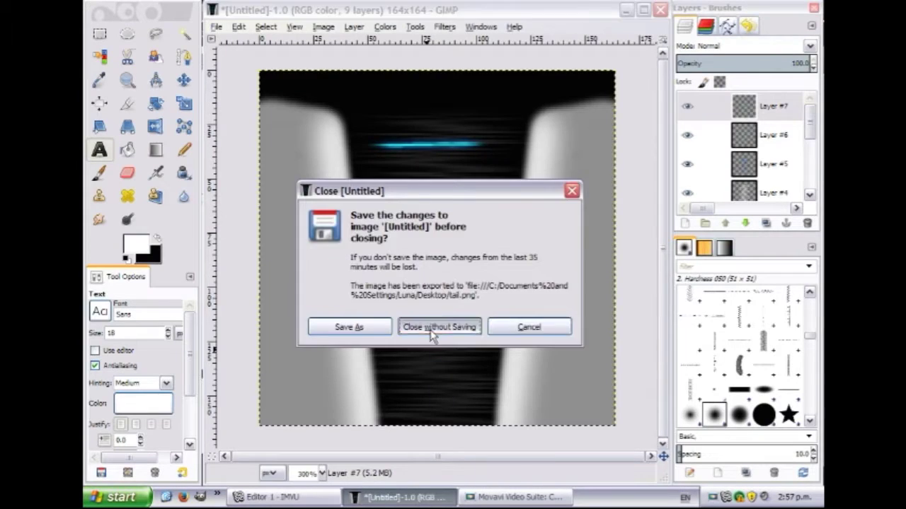
{"action": "left_click", "coordinate": [428, 329]}
Step: Open the 2el7eh2.jpg ear UV map and add a transparent layer above it
{"action": "left_click", "coordinate": [219, 26]}
{"action": "left_click", "coordinate": [244, 68]}
{"action": "scroll", "coordinate": [368, 159], "scroll_direction": "down", "scroll_amount": 1}
{"action": "scroll", "coordinate": [368, 159], "scroll_direction": "down", "scroll_amount": 1}
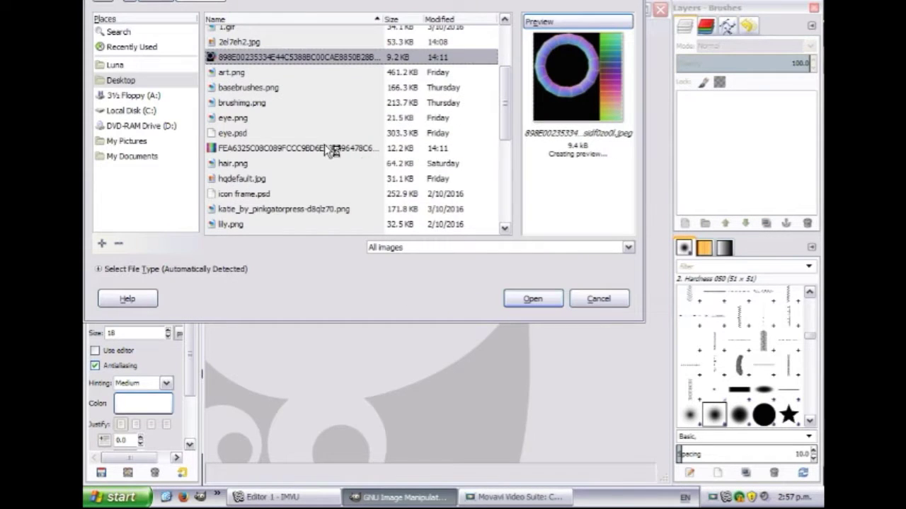
{"action": "scroll", "coordinate": [259, 107], "scroll_direction": "down", "scroll_amount": 2}
{"action": "scroll", "coordinate": [297, 117], "scroll_direction": "down", "scroll_amount": 2}
{"action": "scroll", "coordinate": [307, 121], "scroll_direction": "down", "scroll_amount": 2}
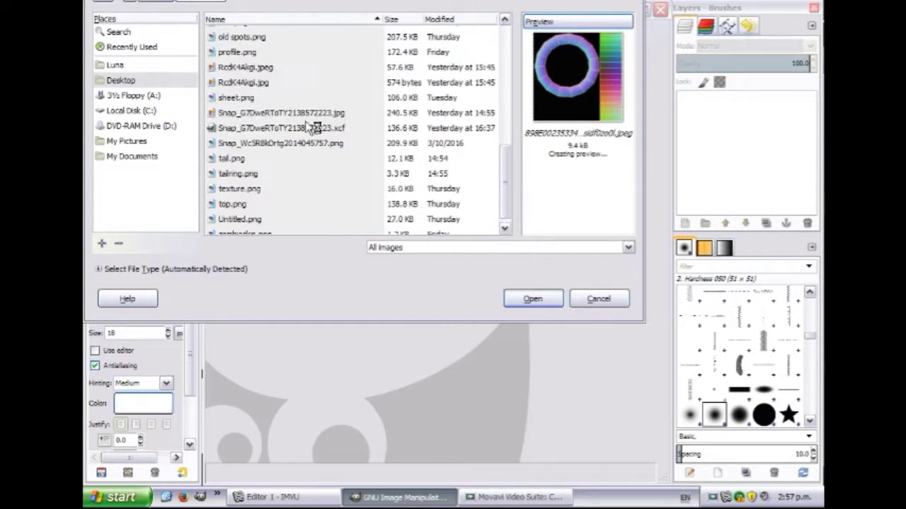
{"action": "left_click", "coordinate": [598, 298]}
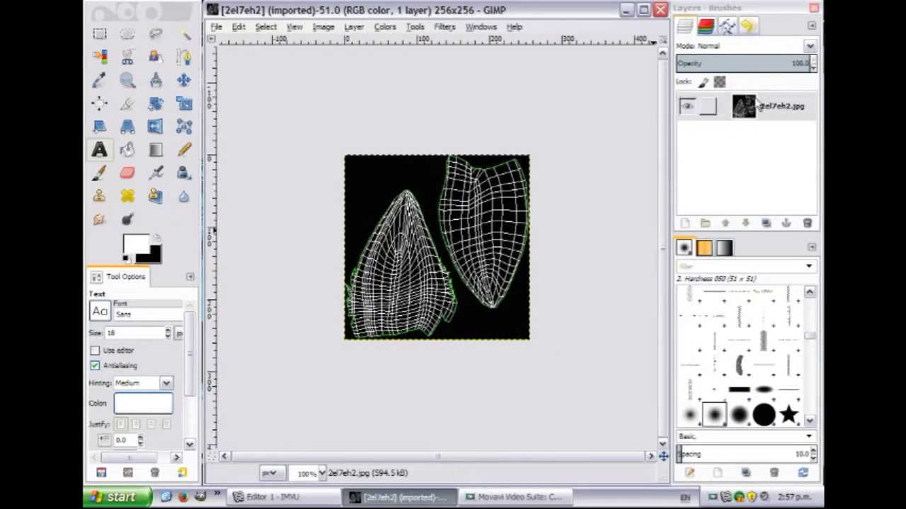
{"action": "key", "text": "shift+ctrl+n"}
{"action": "left_click", "coordinate": [237, 241]}
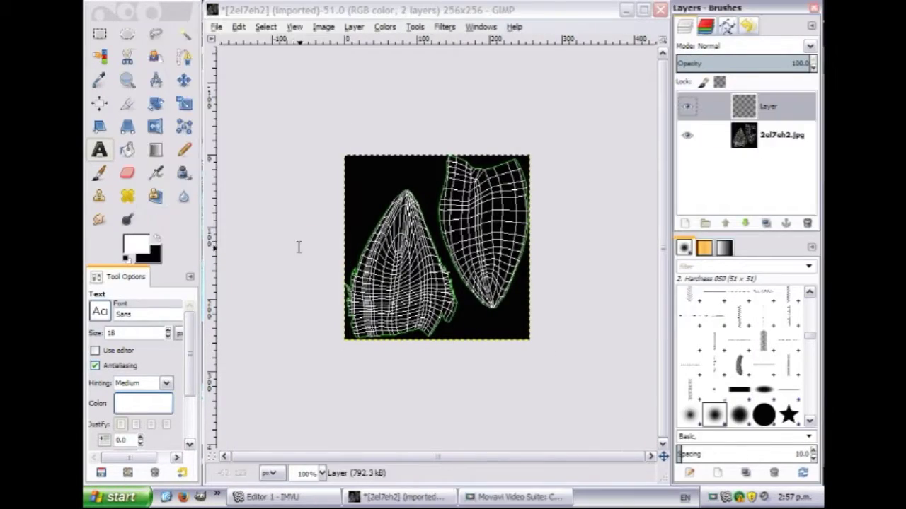
Step: Zoom the UV map to 200% and choose light grey (cdcdcd) as the paint colour
{"action": "left_click", "coordinate": [127, 80]}
{"action": "left_click", "coordinate": [404, 273]}
{"action": "left_click", "coordinate": [99, 172]}
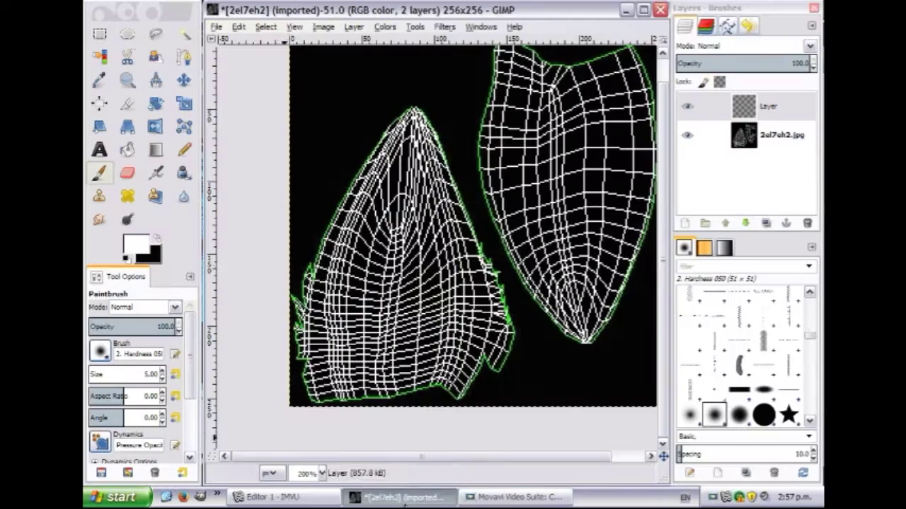
{"action": "scroll", "coordinate": [607, 176], "scroll_direction": "up", "scroll_amount": 2}
{"action": "scroll", "coordinate": [136, 381], "scroll_direction": "down", "scroll_amount": 5}
{"action": "scroll", "coordinate": [137, 381], "scroll_direction": "up", "scroll_amount": 5}
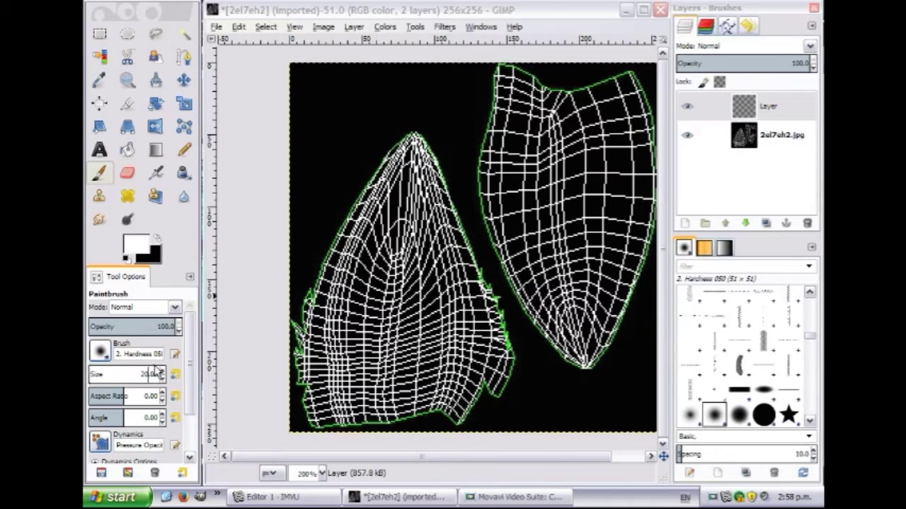
{"action": "left_click", "coordinate": [137, 248]}
{"action": "left_click_drag", "start_coordinate": [258, 162], "coordinate": [259, 192]}
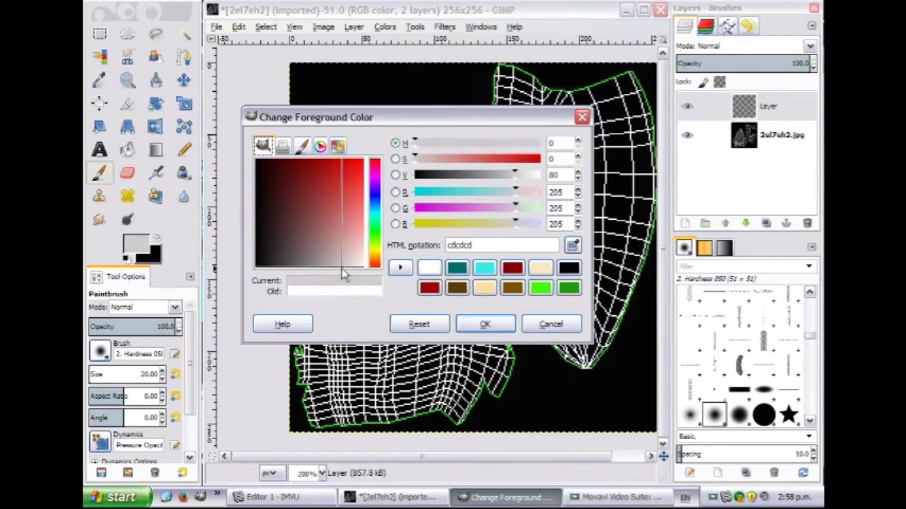
{"action": "left_click", "coordinate": [473, 324]}
Step: Paint the right ear island's outline grey, bucket-fill its inside, then add a new layer
{"action": "left_click_drag", "start_coordinate": [494, 141], "coordinate": [504, 81]}
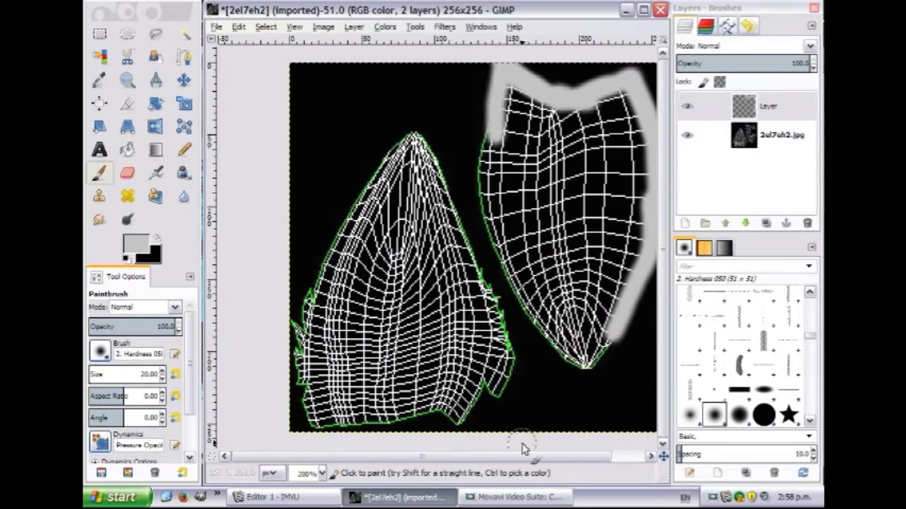
{"action": "scroll", "coordinate": [607, 252], "scroll_direction": "right", "scroll_amount": 3}
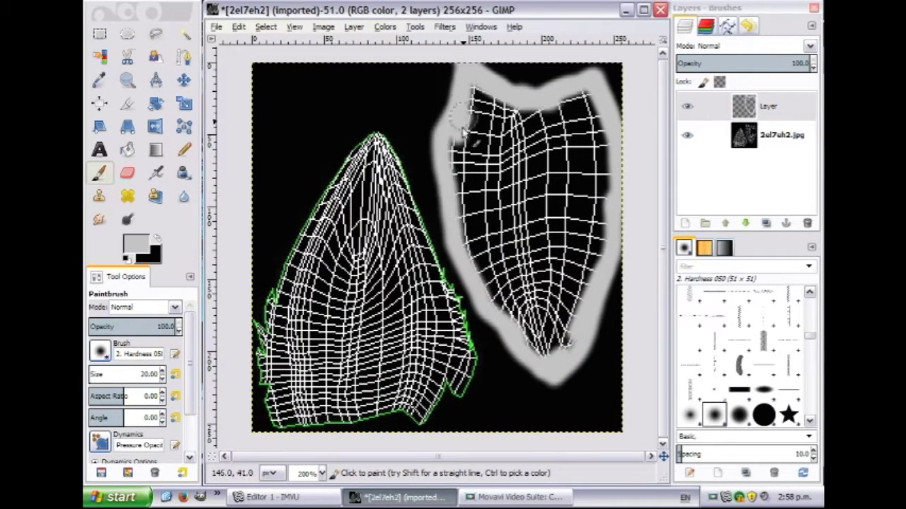
{"action": "left_click", "coordinate": [127, 149]}
{"action": "left_click", "coordinate": [539, 226]}
{"action": "key", "text": "p"}
{"action": "left_click", "coordinate": [494, 104]}
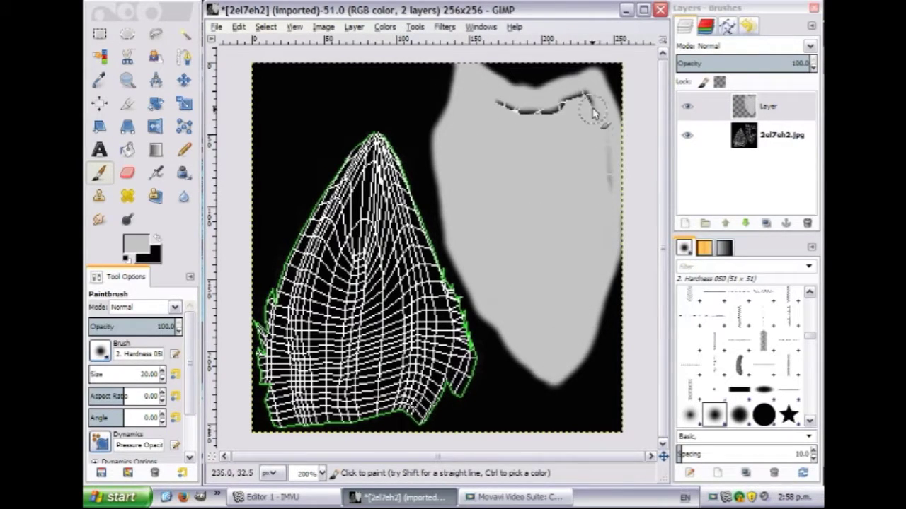
{"action": "right_click", "coordinate": [764, 117]}
{"action": "left_click", "coordinate": [658, 135]}
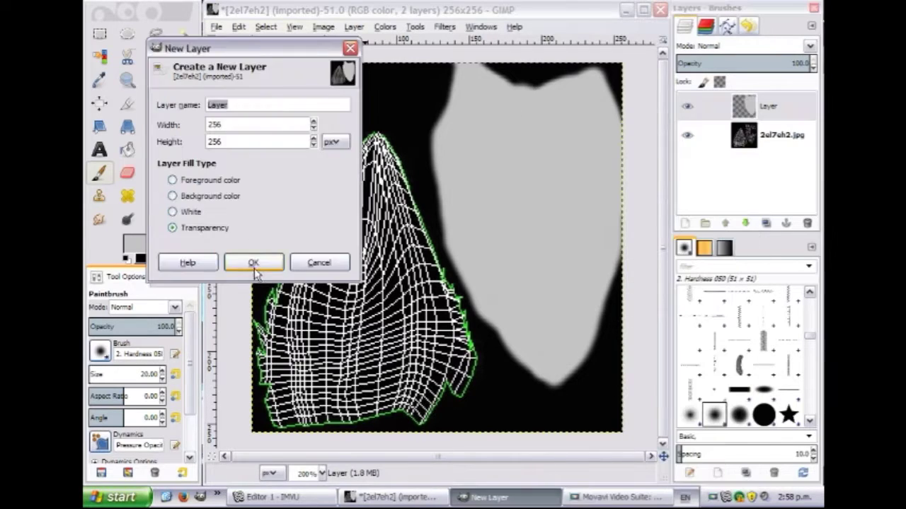
Step: Paint a black stripe inside the right ear shape on a new transparent layer
{"action": "left_click", "coordinate": [253, 261]}
{"action": "key", "text": "x"}
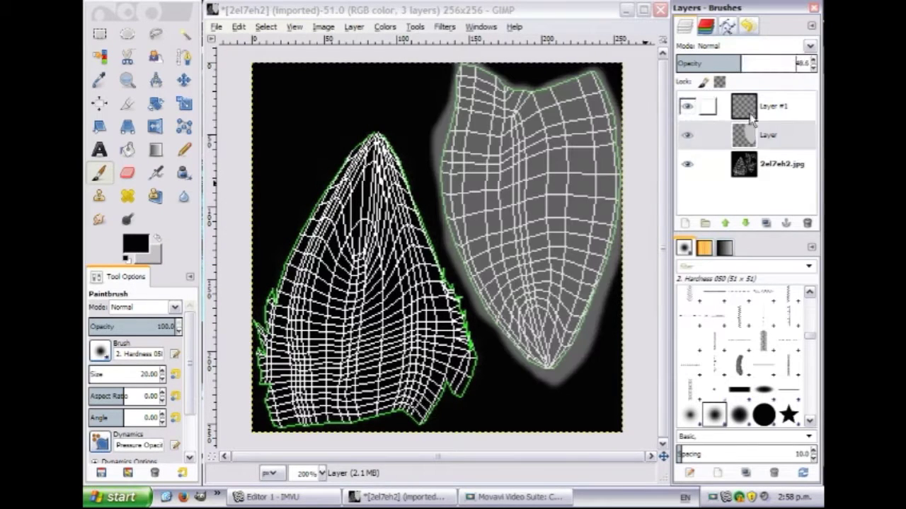
{"action": "left_click_drag", "start_coordinate": [537, 320], "coordinate": [525, 277]}
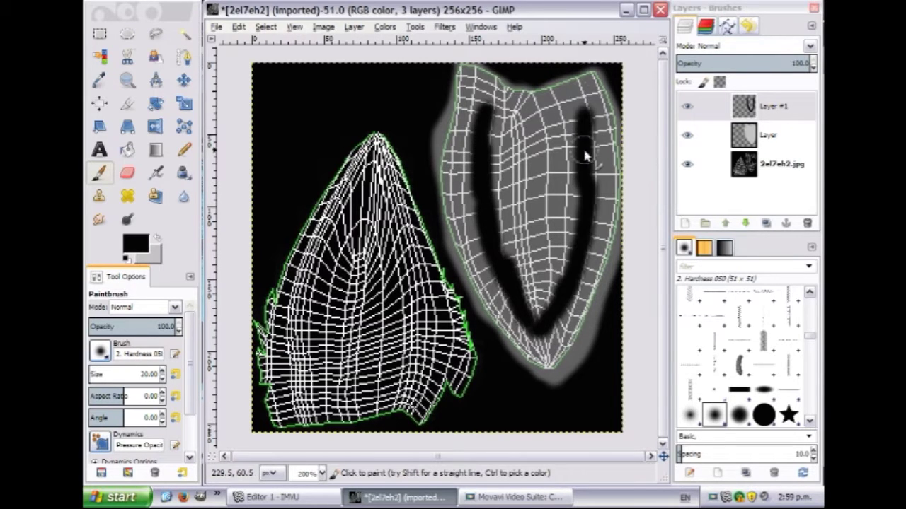
Step: Repeat the Gaussian blur on the black stripe and export the texture as ear.png
{"action": "left_click", "coordinate": [444, 26]}
{"action": "left_click", "coordinate": [488, 40]}
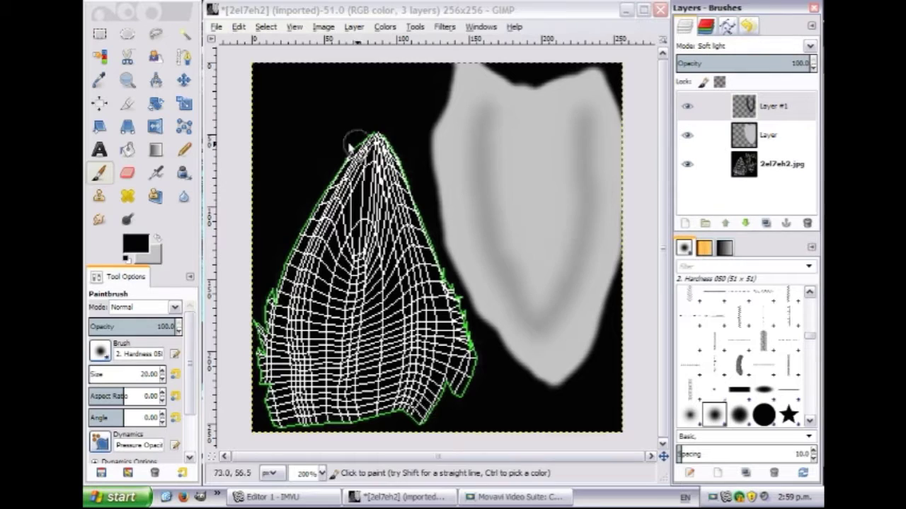
{"action": "left_click", "coordinate": [216, 26]}
{"action": "left_click", "coordinate": [273, 210]}
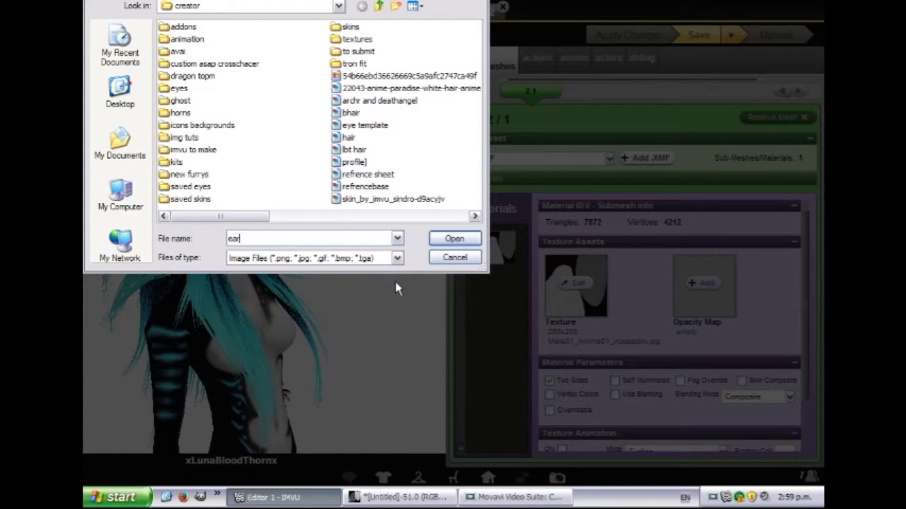
Step: Load the exported ear image from the Desktop as the ear accessory's texture in IMVU
{"action": "left_click_drag", "start_coordinate": [219, 216], "coordinate": [305, 216]}
{"action": "key", "text": "BackSpace"}
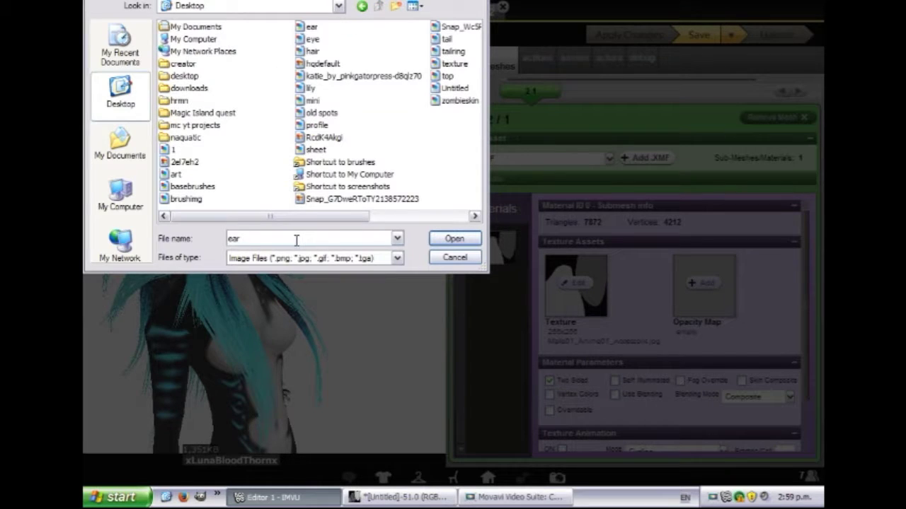
{"action": "left_click", "coordinate": [453, 239]}
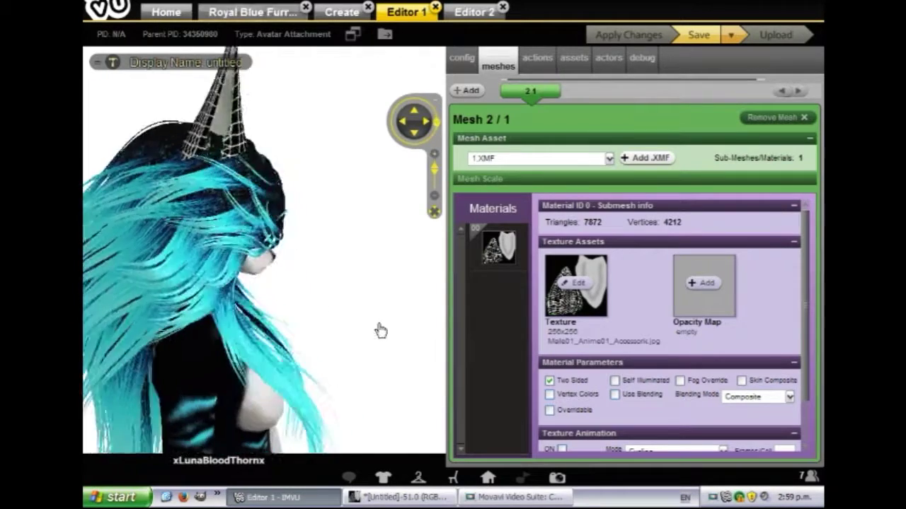
Step: Back in GIMP, start a new transparent 256x256 layer
{"action": "left_click", "coordinate": [399, 497]}
{"action": "right_click", "coordinate": [763, 108]}
{"action": "left_click", "coordinate": [682, 137]}
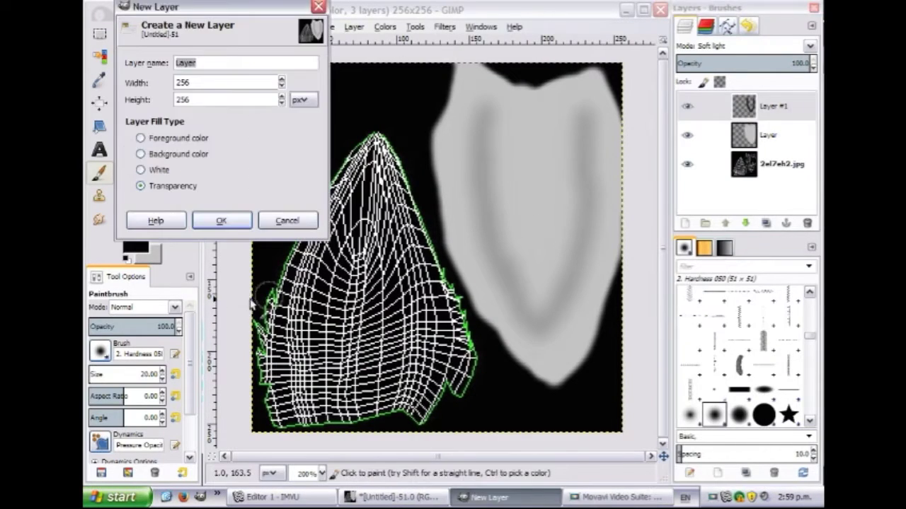
Step: Paint four straight black horizontal stripes across the ear on the new layer
{"action": "key", "text": "Return"}
{"action": "left_click_drag", "start_coordinate": [470, 136], "coordinate": [601, 137]}
{"action": "left_click_drag", "start_coordinate": [468, 186], "coordinate": [607, 193]}
{"action": "key", "text": "ctrl+z"}
{"action": "left_click", "coordinate": [479, 184]}
{"action": "left_click", "coordinate": [598, 186], "text": "shift"}
{"action": "left_click", "coordinate": [585, 245]}
{"action": "left_click", "coordinate": [495, 244], "text": "shift"}
{"action": "left_click_drag", "start_coordinate": [515, 292], "coordinate": [574, 293]}
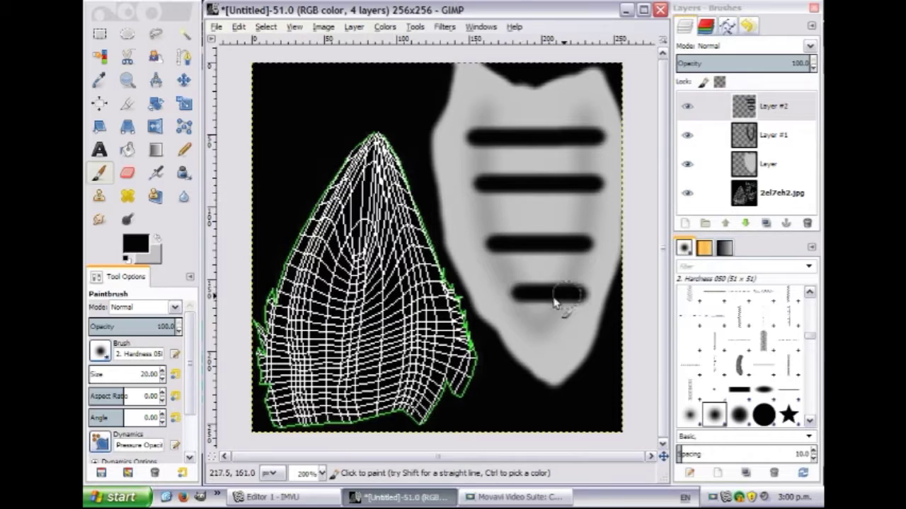
Step: Duplicate the stripes layer and shift the copy upward
{"action": "right_click", "coordinate": [750, 106]}
{"action": "left_click", "coordinate": [681, 174]}
{"action": "key", "text": "m"}
{"action": "left_click_drag", "start_coordinate": [531, 140], "coordinate": [531, 117]}
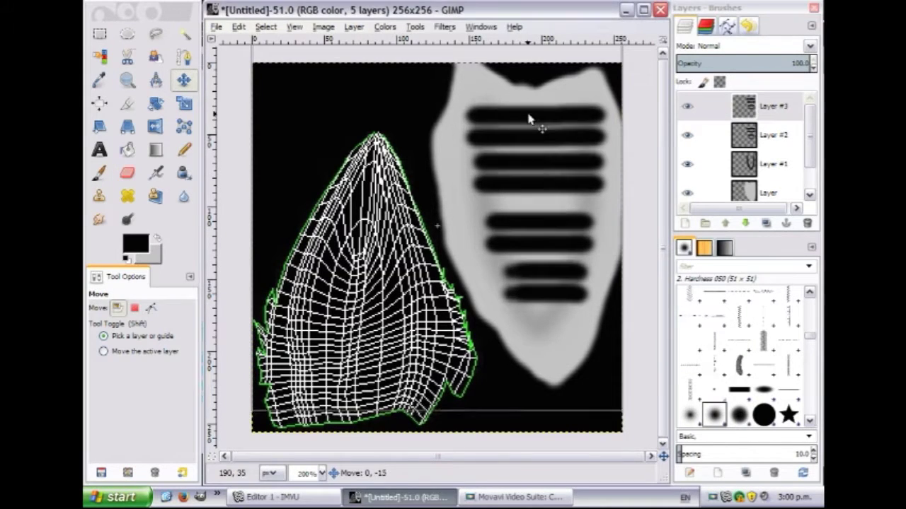
Step: Colorize the duplicated stripes white and merge them down
{"action": "right_click", "coordinate": [754, 106]}
{"action": "key", "text": "Escape"}
{"action": "left_click", "coordinate": [385, 26]}
{"action": "left_click", "coordinate": [411, 71]}
{"action": "left_click_drag", "start_coordinate": [637, 309], "coordinate": [704, 309]}
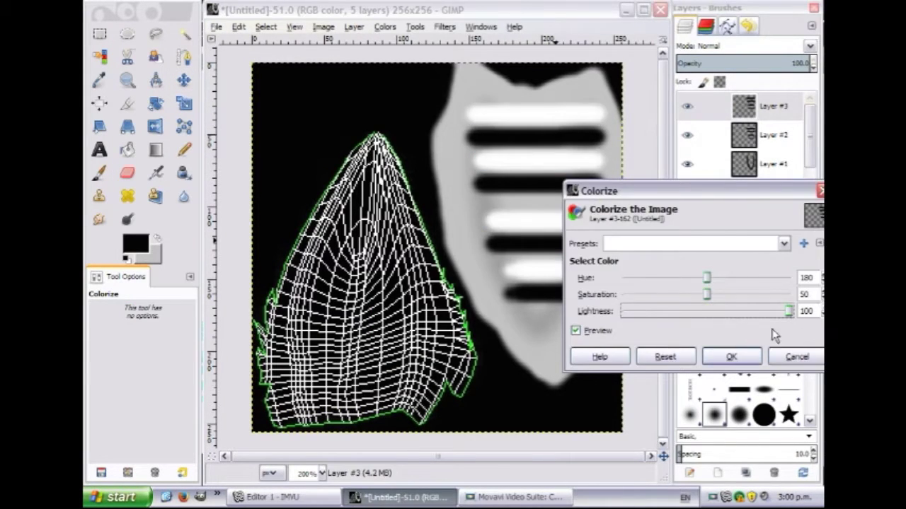
{"action": "left_click", "coordinate": [730, 356]}
{"action": "right_click", "coordinate": [736, 110]}
{"action": "left_click", "coordinate": [658, 213]}
Step: Warp the stripes with a vertical Shift distortion
{"action": "left_click", "coordinate": [445, 26]}
{"action": "left_click", "coordinate": [637, 289]}
{"action": "left_click", "coordinate": [191, 280]}
{"action": "left_click", "coordinate": [253, 340]}
{"action": "left_click", "coordinate": [445, 26]}
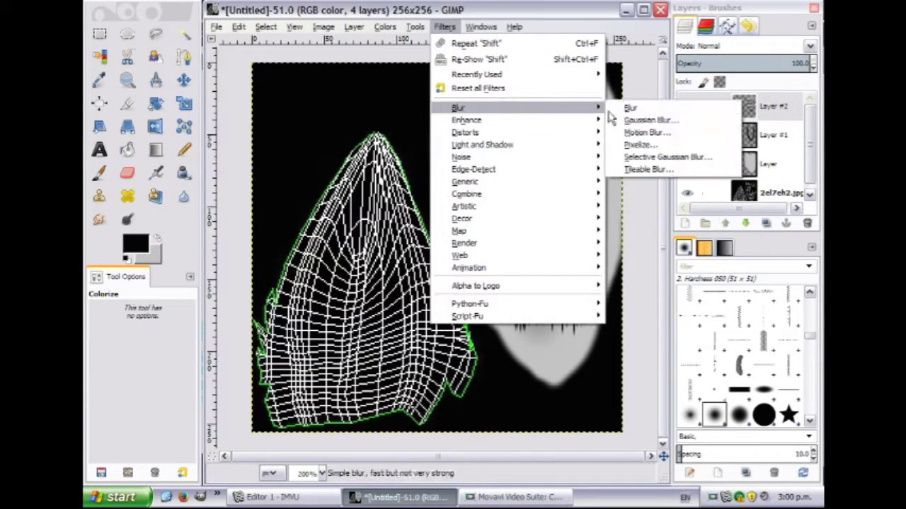
Step: Gaussian-blur the stripes vertically only and set the layer mode to Soft light
{"action": "left_click", "coordinate": [640, 119]}
{"action": "right_click", "coordinate": [267, 306]}
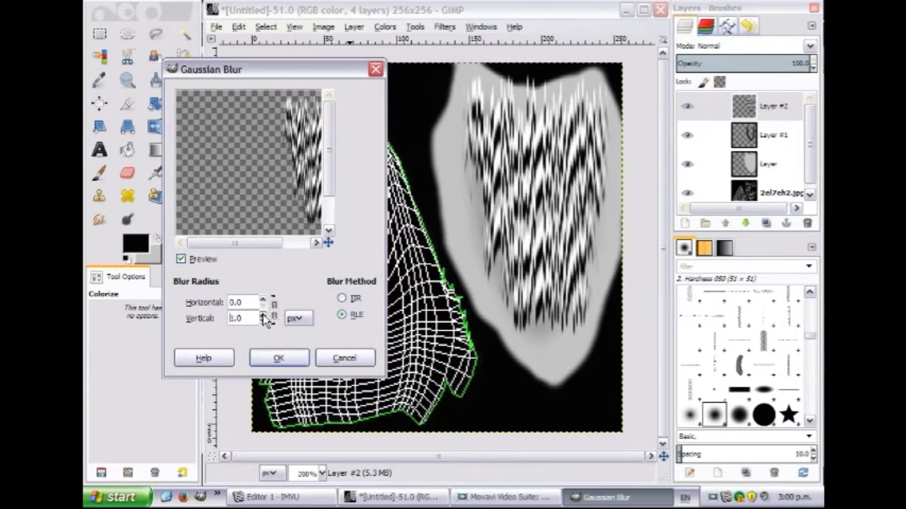
{"action": "left_click", "coordinate": [278, 358]}
{"action": "left_click", "coordinate": [743, 46]}
{"action": "left_click", "coordinate": [722, 215]}
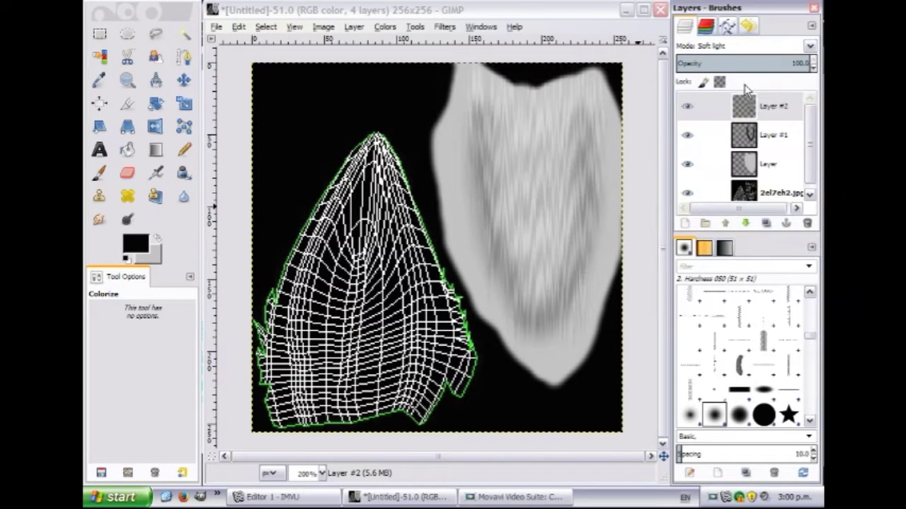
Step: Add a new empty layer on top and switch to the Paintbrush
{"action": "right_click", "coordinate": [763, 119]}
{"action": "left_click", "coordinate": [668, 140]}
{"action": "key", "text": "Return"}
{"action": "key", "text": "p"}
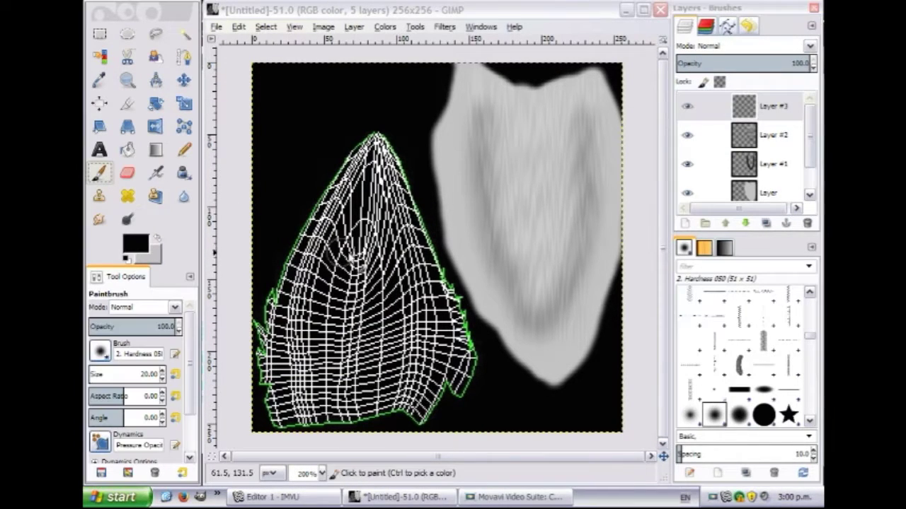
Step: Paint the left ear mesh outline black and bucket-fill its inside black
{"action": "mouse_move", "coordinate": [279, 428]}
{"action": "left_mouse_down"}
{"action": "mouse_move", "coordinate": [273, 340]}
{"action": "mouse_move", "coordinate": [289, 429]}
{"action": "mouse_move", "coordinate": [433, 419]}
{"action": "left_mouse_up"}
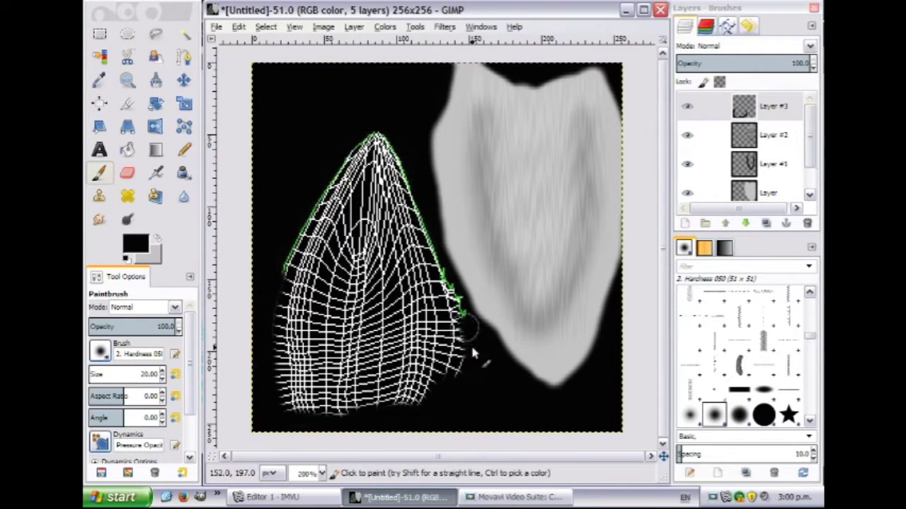
{"action": "mouse_move", "coordinate": [455, 297]}
{"action": "left_mouse_down"}
{"action": "mouse_move", "coordinate": [366, 137]}
{"action": "mouse_move", "coordinate": [299, 251]}
{"action": "left_mouse_up"}
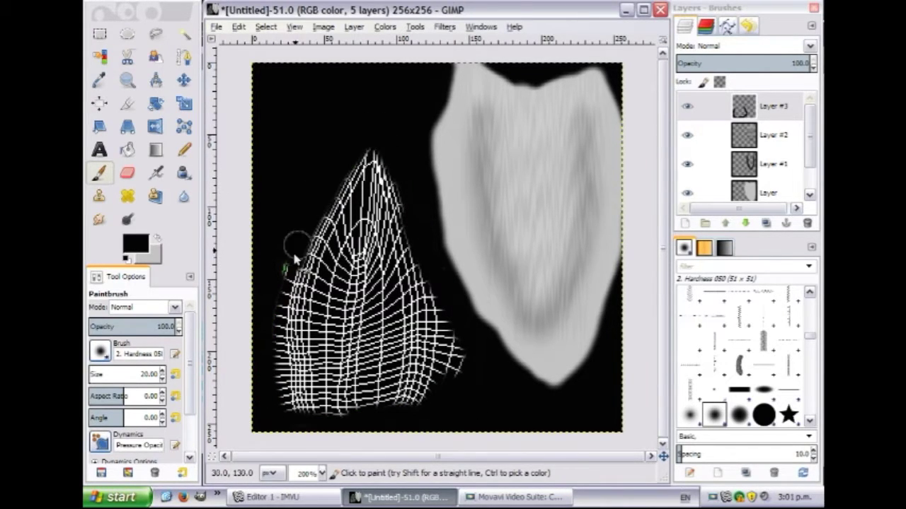
{"action": "key", "text": "shift+b"}
{"action": "left_click", "coordinate": [330, 274]}
{"action": "key", "text": "p"}
{"action": "left_click_drag", "start_coordinate": [347, 158], "coordinate": [279, 304]}
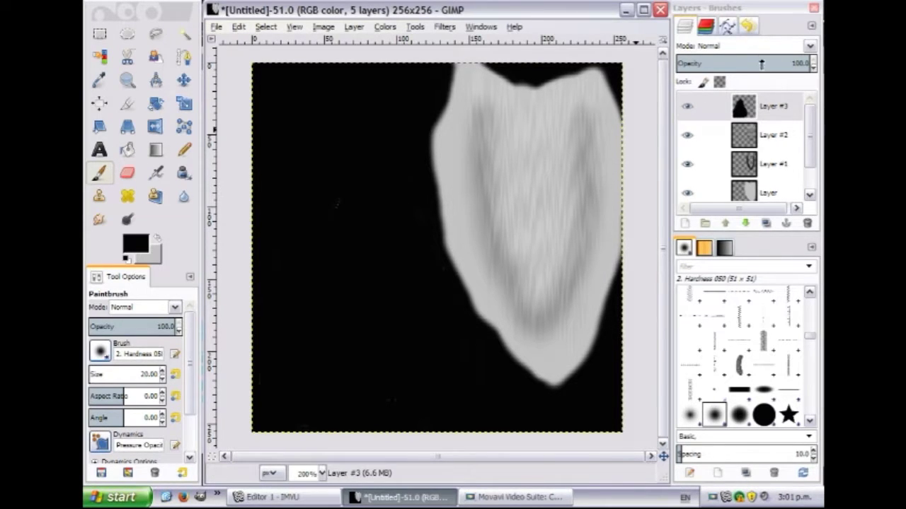
Step: Add Layer #4, set the brush size to 2, and choose cyan as the foreground colour
{"action": "right_click", "coordinate": [744, 106]}
{"action": "left_click", "coordinate": [667, 133]}
{"action": "left_click", "coordinate": [204, 198]}
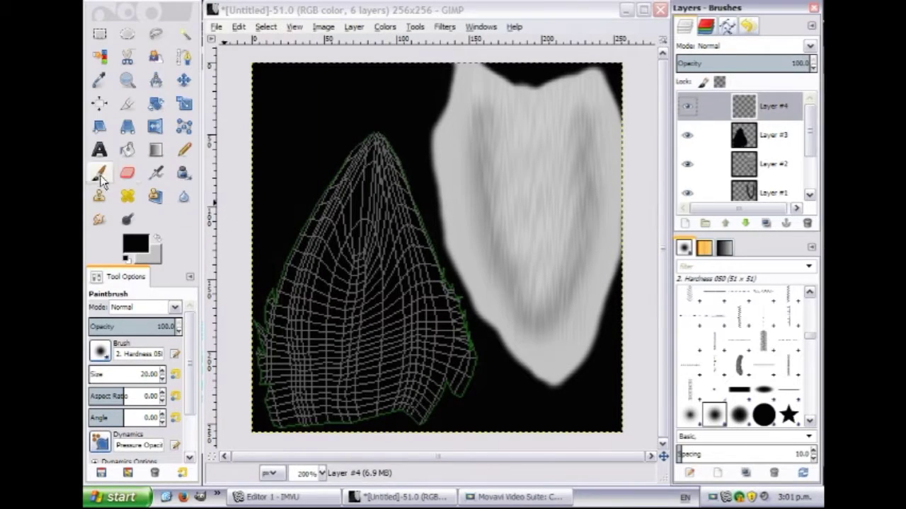
{"action": "triple_click", "coordinate": [155, 377]}
{"action": "type", "text": "2"}
{"action": "left_click", "coordinate": [136, 244]}
{"action": "left_click", "coordinate": [512, 265]}
{"action": "left_click", "coordinate": [550, 321]}
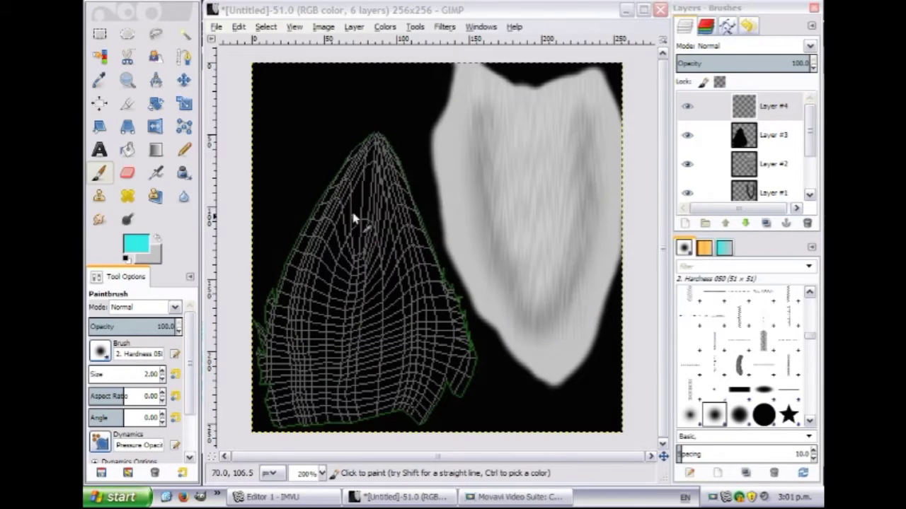
Step: Export the texture as ear.png
{"action": "left_click", "coordinate": [216, 26]}
{"action": "left_click", "coordinate": [253, 203]}
{"action": "left_click", "coordinate": [267, 497]}
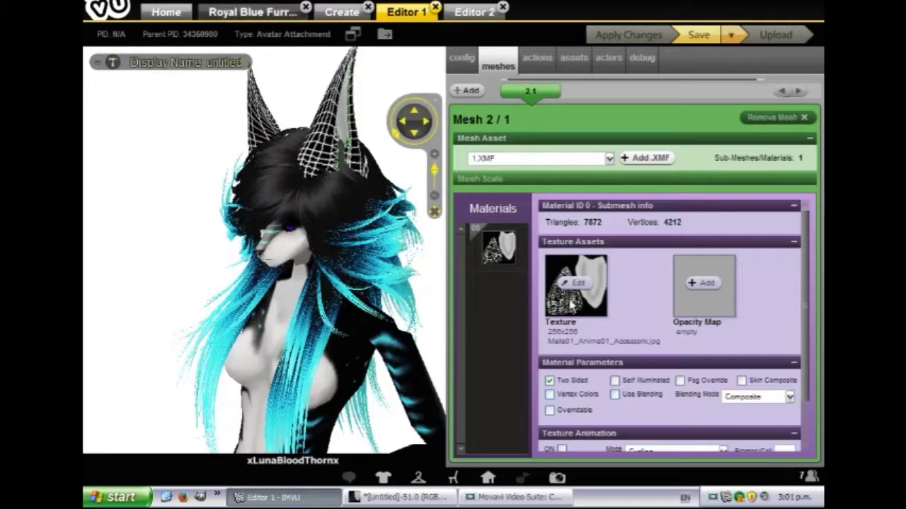
Step: Replace the IMVU ear texture with ear.png to preview the black ears, then return to GIMP
{"action": "left_click", "coordinate": [575, 283]}
{"action": "type", "text": "ear"}
{"action": "left_click", "coordinate": [312, 247]}
{"action": "left_click", "coordinate": [454, 239]}
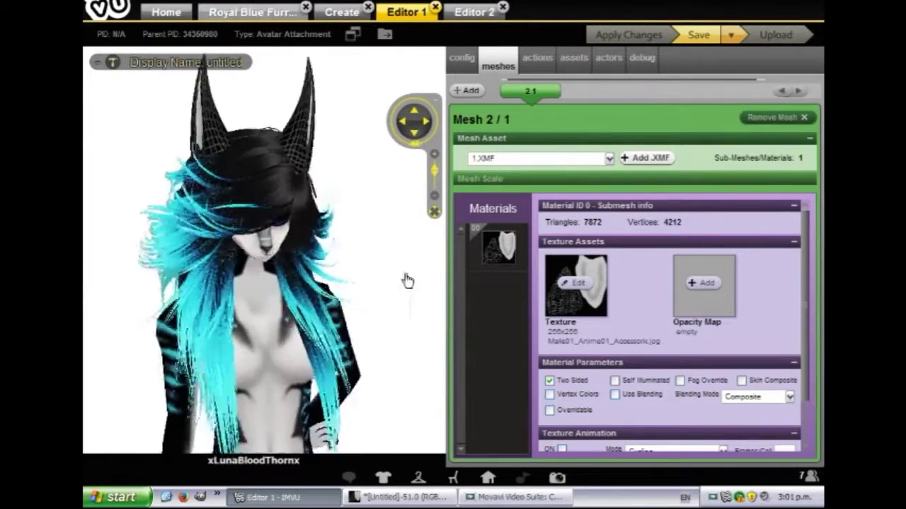
{"action": "left_click", "coordinate": [418, 497]}
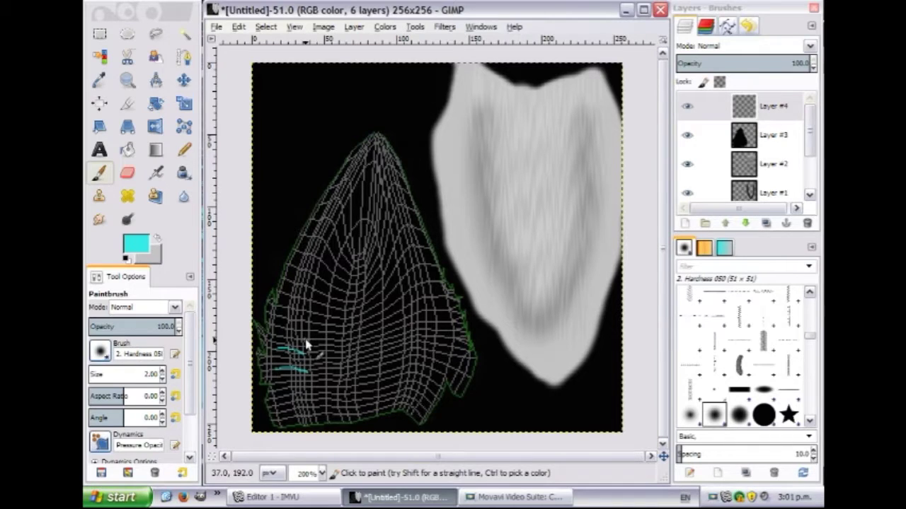
Step: Paint cyan chevron stripes with Smooth stroke, smudge their ends tapered at 400%, and add Layer #5
{"action": "left_click", "coordinate": [120, 438]}
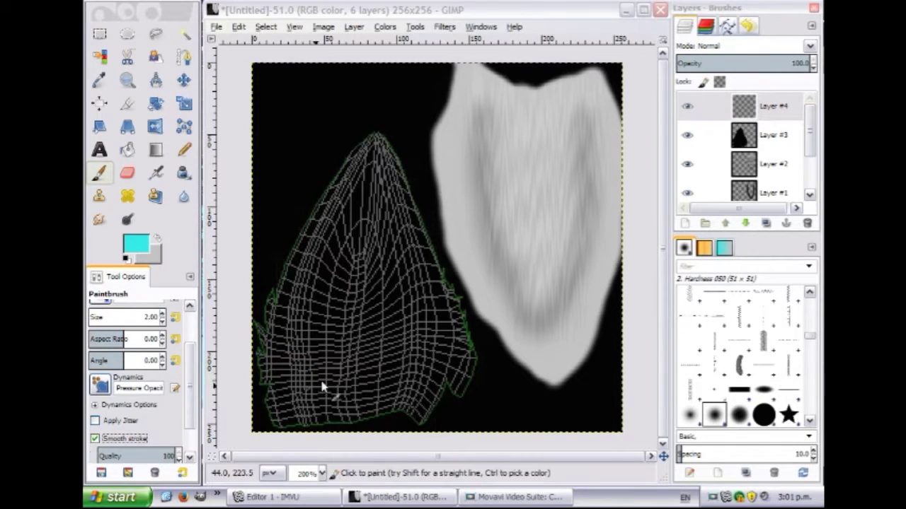
{"action": "left_click_drag", "start_coordinate": [300, 375], "coordinate": [276, 376]}
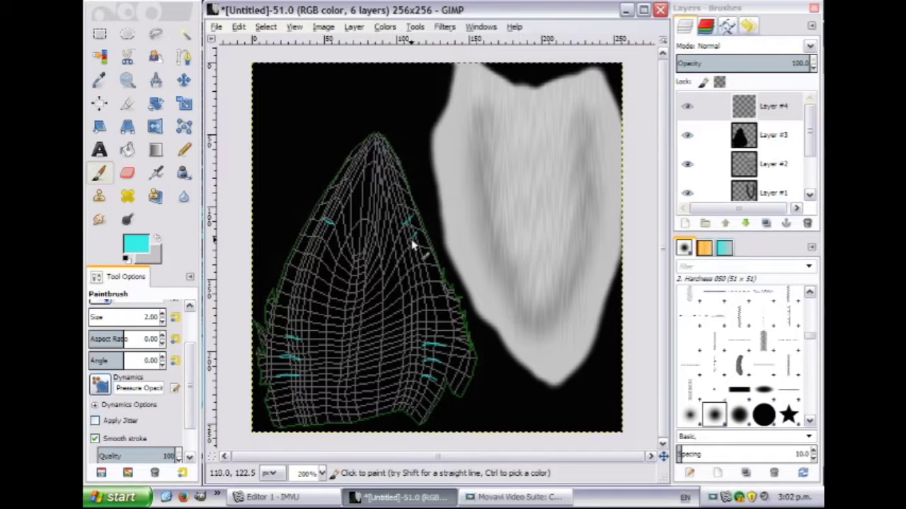
{"action": "key", "text": "z"}
{"action": "left_click", "coordinate": [319, 219]}
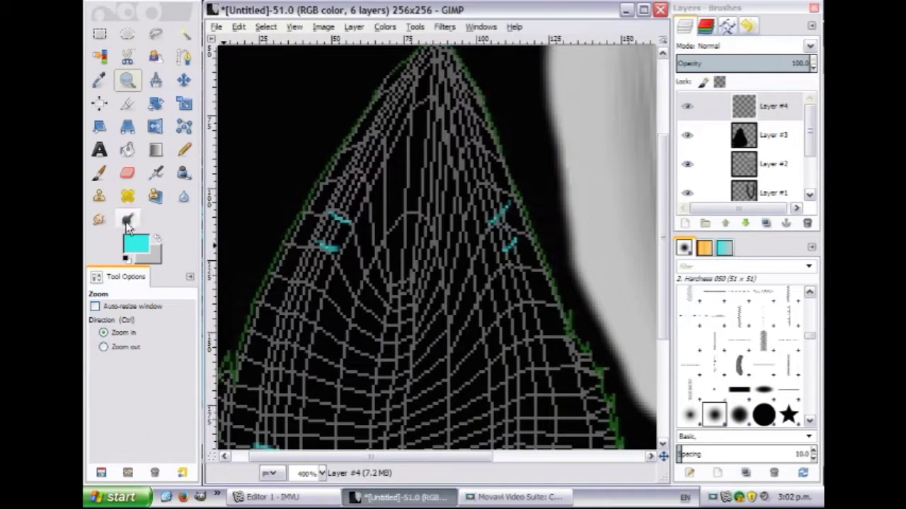
{"action": "left_click", "coordinate": [99, 220]}
{"action": "left_click_drag", "start_coordinate": [500, 230], "coordinate": [479, 231]}
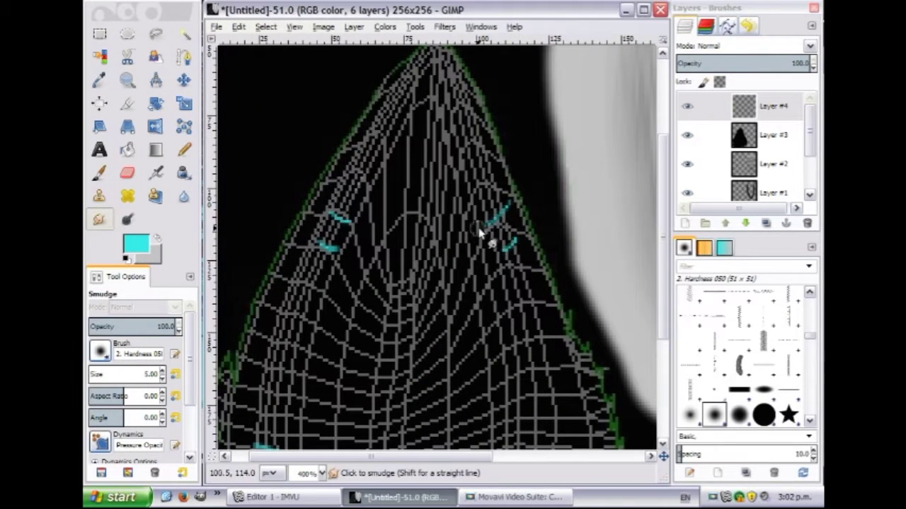
{"action": "scroll", "coordinate": [500, 256], "scroll_direction": "down", "scroll_amount": 5}
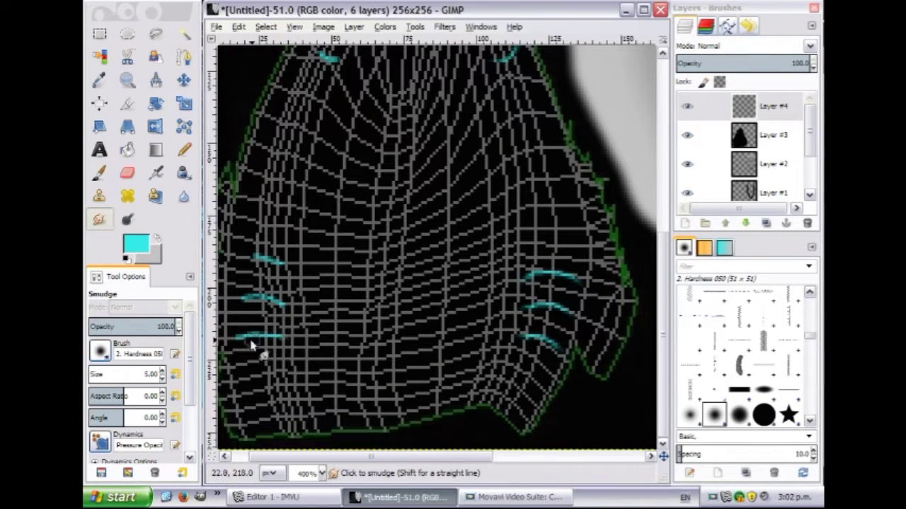
{"action": "scroll", "coordinate": [306, 278], "scroll_direction": "up", "scroll_amount": 3}
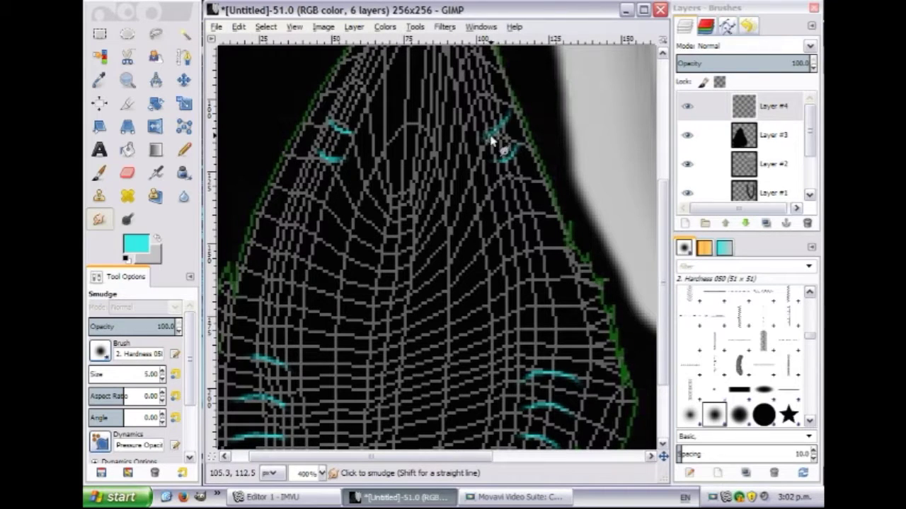
{"action": "right_click", "coordinate": [764, 108]}
{"action": "left_click", "coordinate": [750, 177]}
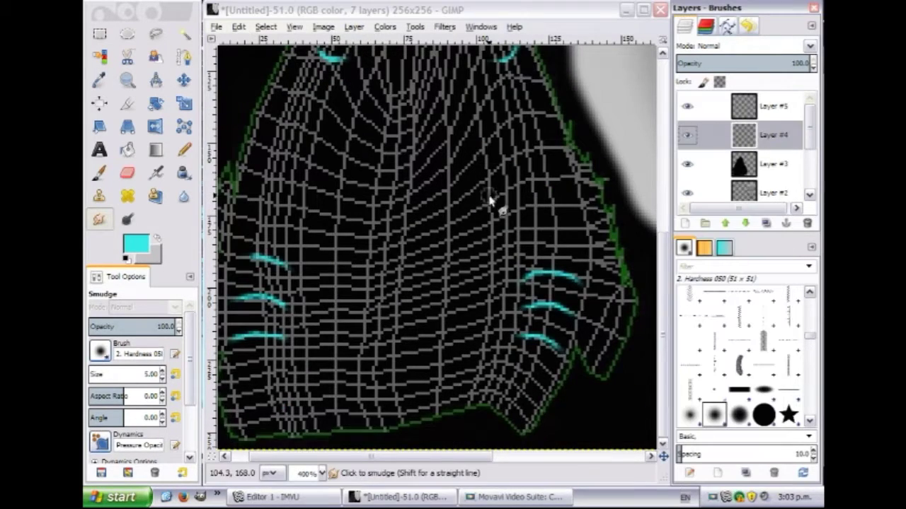
Step: Colorize the cyan stripes with hue 216, saturation 100 and lightness -13
{"action": "left_click", "coordinate": [445, 26]}
{"action": "left_click", "coordinate": [385, 26]}
{"action": "left_click", "coordinate": [450, 150]}
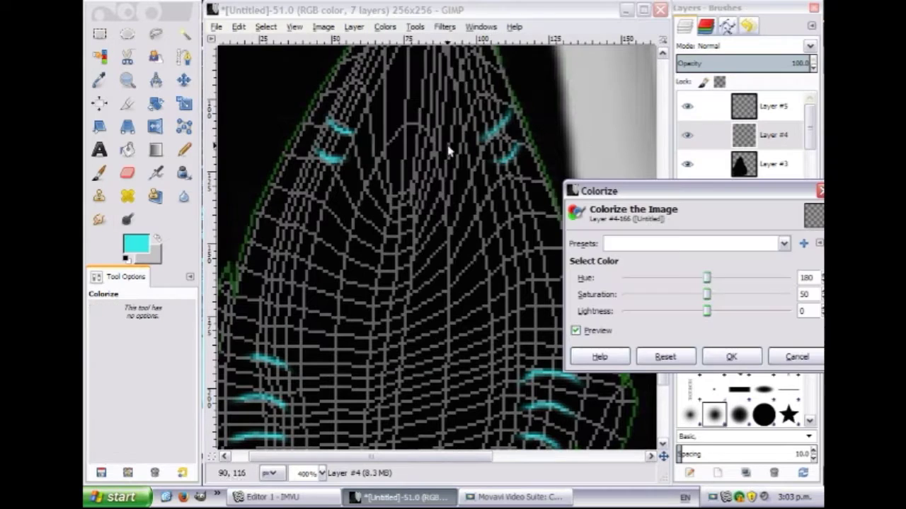
{"action": "left_click_drag", "start_coordinate": [718, 294], "coordinate": [789, 295]}
{"action": "left_click_drag", "start_coordinate": [706, 311], "coordinate": [701, 312]}
{"action": "left_click_drag", "start_coordinate": [706, 278], "coordinate": [726, 281]}
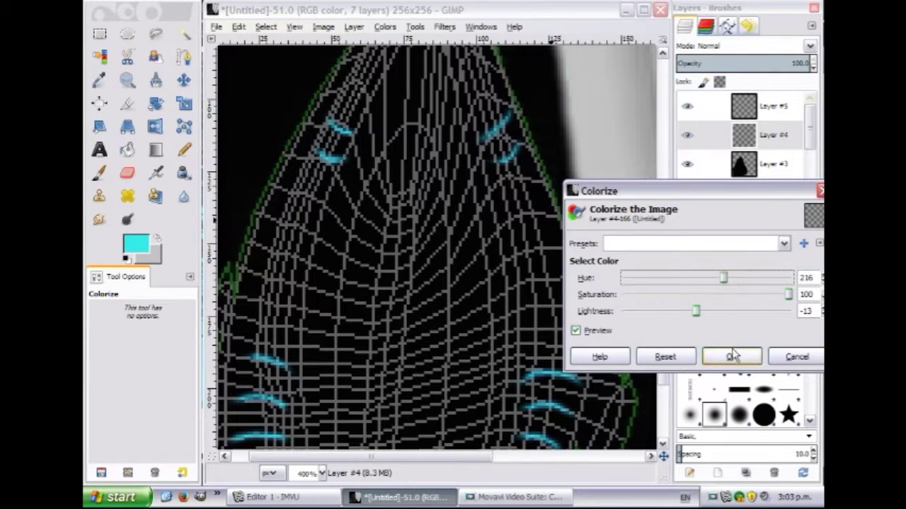
{"action": "left_click", "coordinate": [731, 357]}
Step: Make Layer #5 active and create another new layer above it
{"action": "right_click", "coordinate": [743, 107]}
{"action": "left_click", "coordinate": [707, 152]}
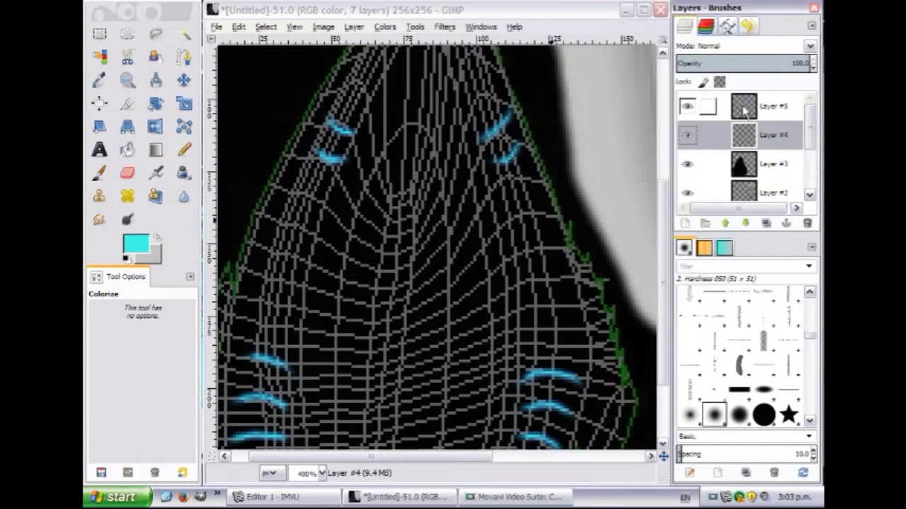
{"action": "scroll", "coordinate": [439, 247], "scroll_direction": "down", "scroll_amount": 3}
{"action": "right_click", "coordinate": [761, 106]}
{"action": "key", "text": "Escape"}
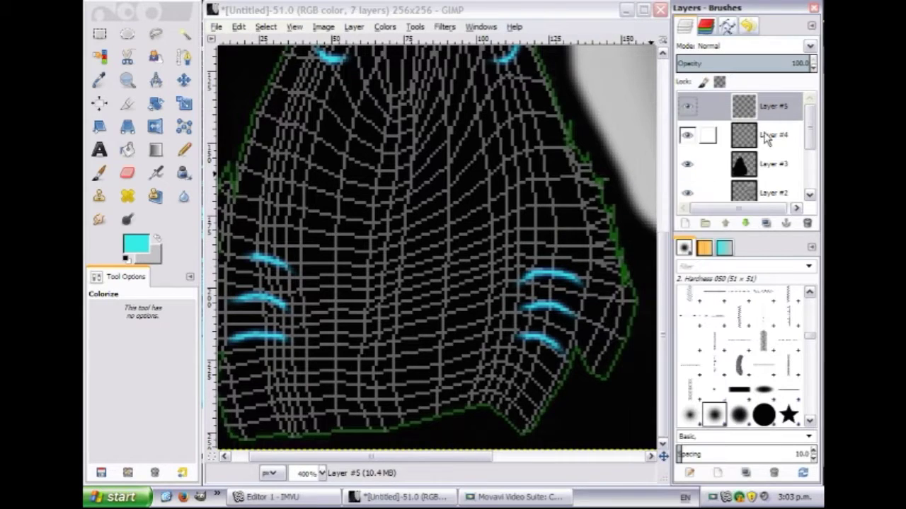
{"action": "left_click", "coordinate": [685, 223]}
Step: Confirm the new Layer #6 and dab small cyan dots along the ear edges
{"action": "left_click", "coordinate": [236, 241]}
{"action": "key", "text": "p"}
{"action": "scroll", "coordinate": [388, 236], "scroll_direction": "up", "scroll_amount": 3}
{"action": "left_click", "coordinate": [522, 205]}
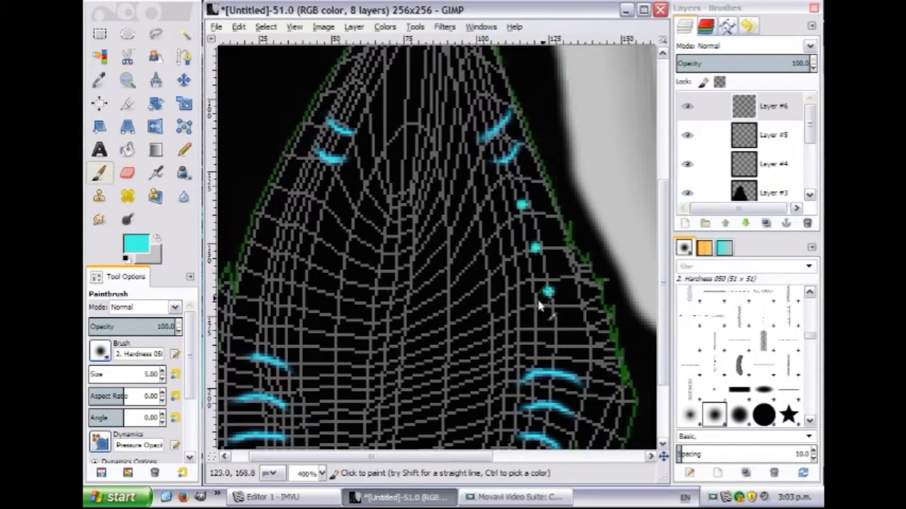
Step: Smudge the six cyan dots into small tapering droplets
{"action": "scroll", "coordinate": [460, 213], "scroll_direction": "up", "scroll_amount": 3}
{"action": "scroll", "coordinate": [460, 212], "scroll_direction": "down", "scroll_amount": 3}
{"action": "key", "text": "s"}
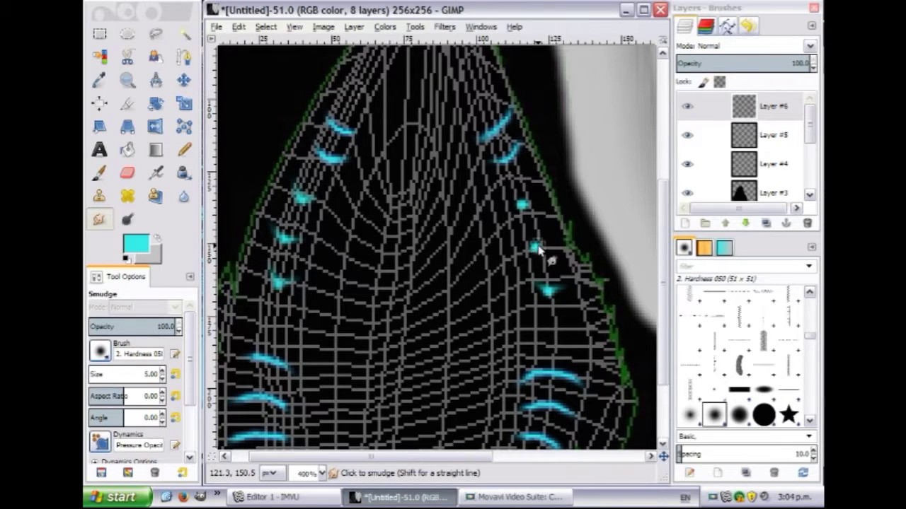
{"action": "scroll", "coordinate": [495, 269], "scroll_direction": "down", "scroll_amount": 3}
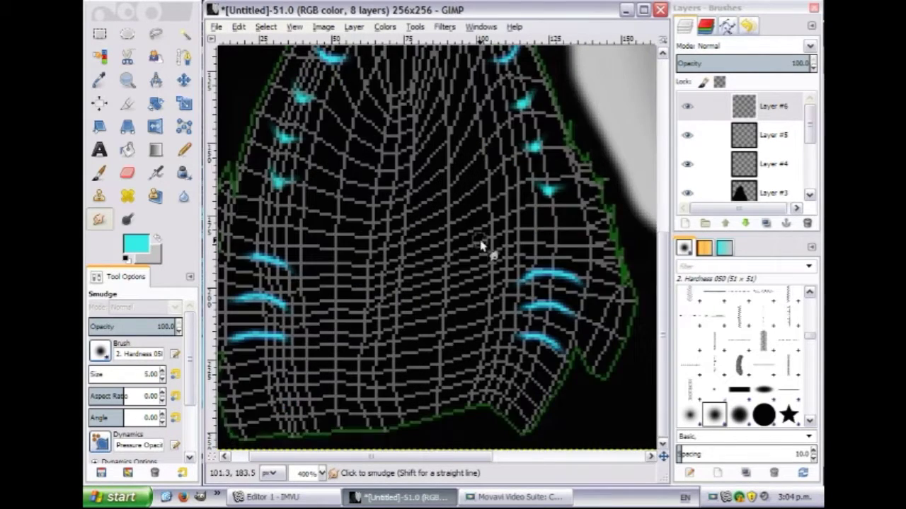
Step: Add a new Layer #7 and apply a Colorize adjustment to the stripe layer
{"action": "right_click", "coordinate": [755, 107]}
{"action": "left_click", "coordinate": [673, 177]}
{"action": "left_click", "coordinate": [385, 26]}
{"action": "left_click", "coordinate": [409, 79]}
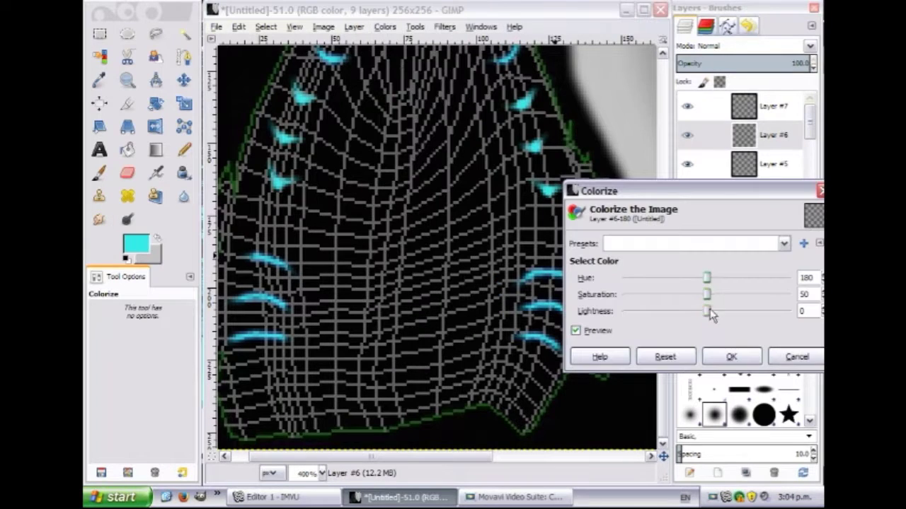
{"action": "left_click", "coordinate": [733, 356]}
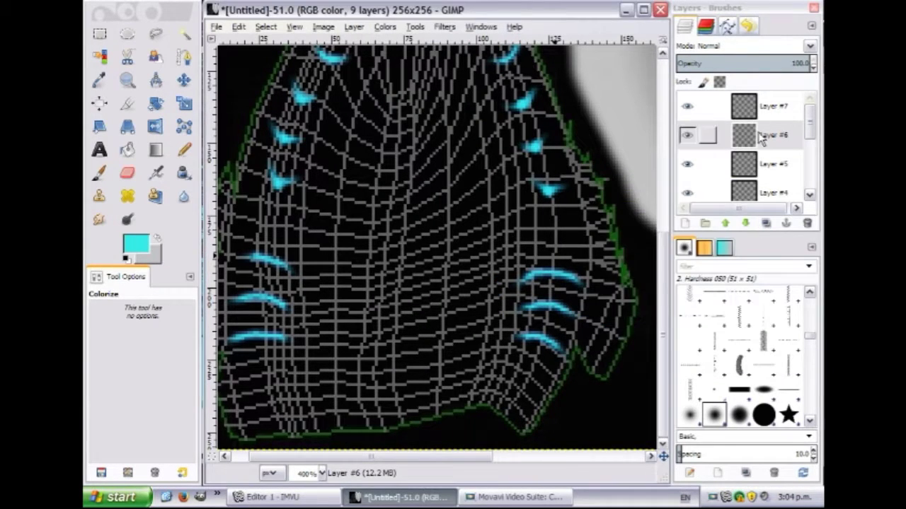
Step: Repeat the last blur filter on the layer and check Layer #7's visibility
{"action": "right_click", "coordinate": [772, 134]}
{"action": "key", "text": "Escape"}
{"action": "left_click", "coordinate": [444, 27]}
{"action": "left_click", "coordinate": [460, 41]}
{"action": "left_click", "coordinate": [687, 106]}
{"action": "left_click", "coordinate": [686, 106]}
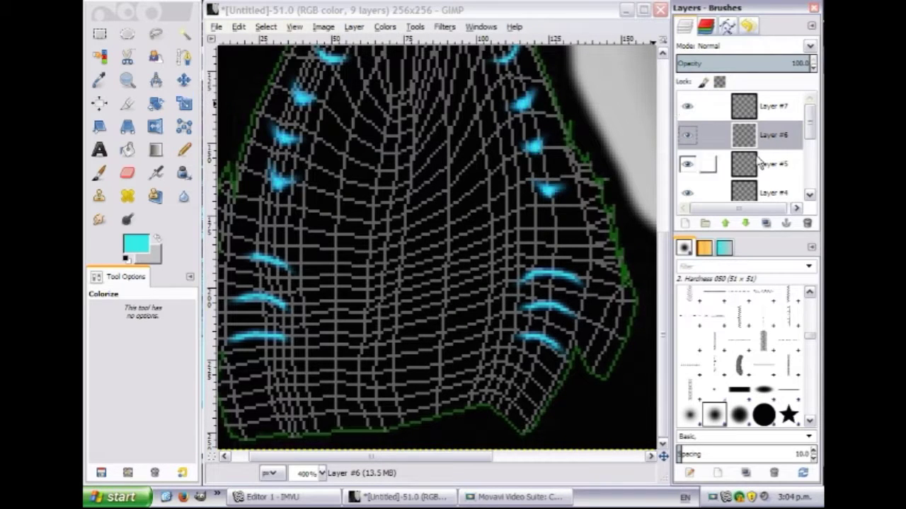
Step: Try shifting Layer #5's Colorize hue toward blue, then discard the change
{"action": "left_click", "coordinate": [771, 164]}
{"action": "left_click", "coordinate": [385, 26]}
{"action": "left_click", "coordinate": [402, 80]}
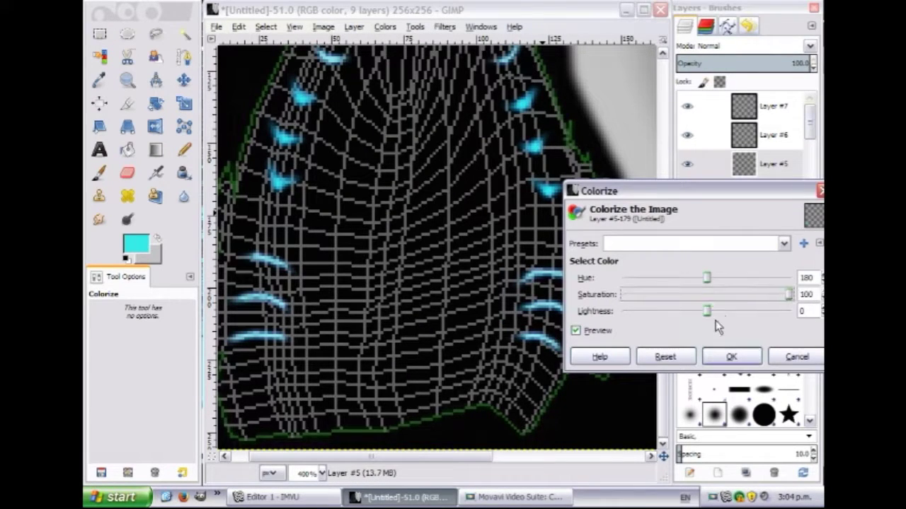
{"action": "left_click_drag", "start_coordinate": [709, 282], "coordinate": [728, 281]}
{"action": "left_click", "coordinate": [811, 363]}
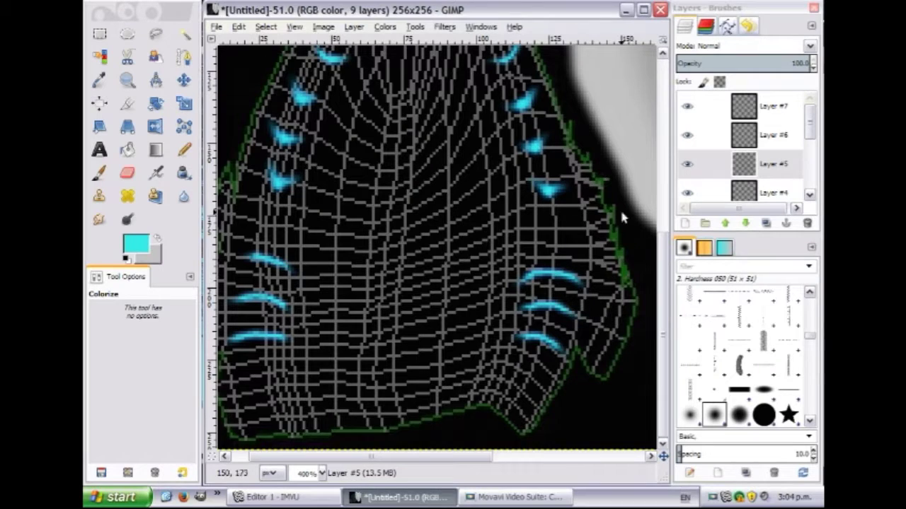
Step: Colorize Layer #6 deep blue with hue 226, saturation 100 and lightness -27
{"action": "left_click", "coordinate": [734, 141]}
{"action": "left_click", "coordinate": [385, 26]}
{"action": "left_click", "coordinate": [402, 80]}
{"action": "mouse_move", "coordinate": [708, 312]}
{"action": "left_mouse_down"}
{"action": "mouse_move", "coordinate": [789, 311]}
{"action": "mouse_move", "coordinate": [726, 301]}
{"action": "mouse_move", "coordinate": [791, 295]}
{"action": "left_mouse_up"}
{"action": "left_click_drag", "start_coordinate": [788, 312], "coordinate": [687, 312]}
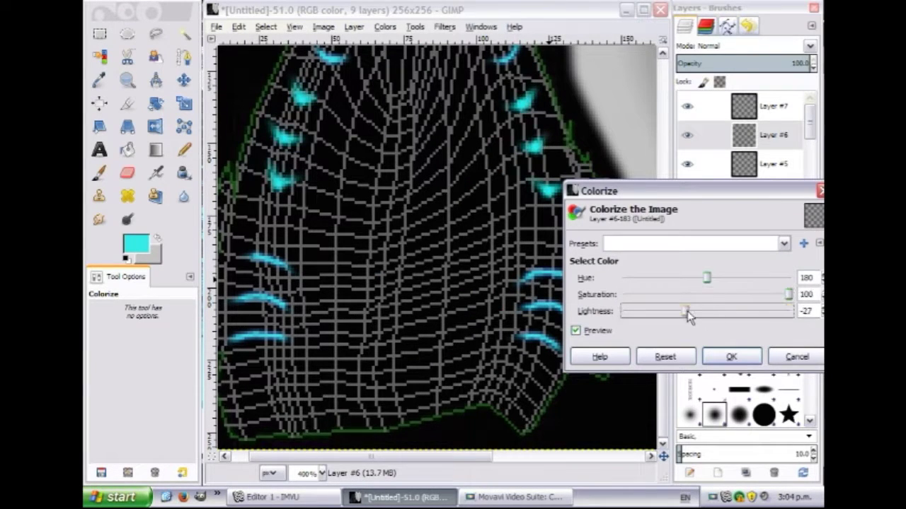
{"action": "left_click", "coordinate": [733, 359]}
{"action": "scroll", "coordinate": [776, 159], "scroll_direction": "down", "scroll_amount": 2}
{"action": "left_click", "coordinate": [776, 160]}
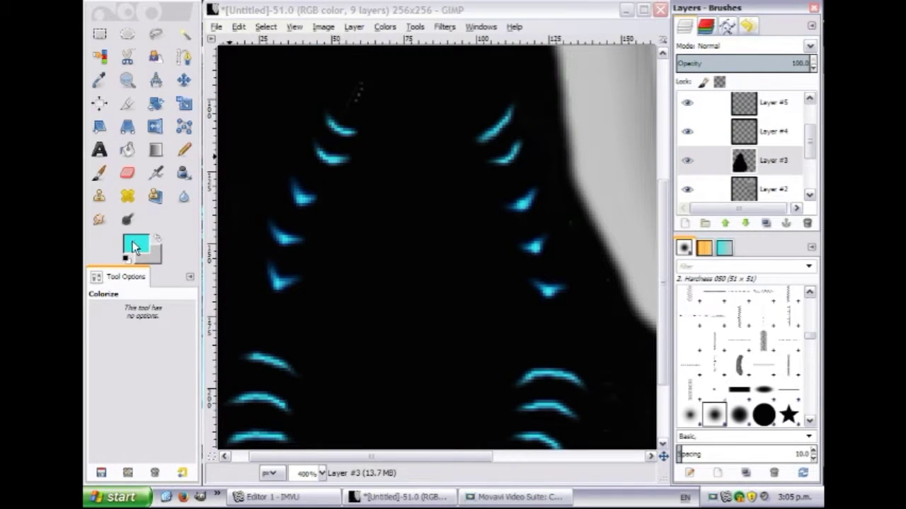
Step: Add a new transparent layer above Layer #3 for the centre highlight
{"action": "left_click", "coordinate": [135, 246]}
{"action": "left_click", "coordinate": [481, 325]}
{"action": "key", "text": "p"}
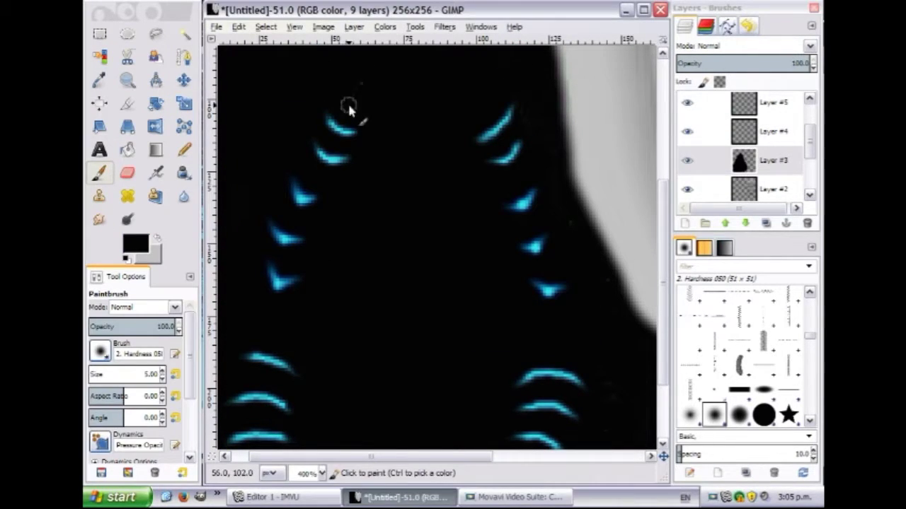
{"action": "right_click", "coordinate": [771, 160]}
{"action": "left_click", "coordinate": [658, 8]}
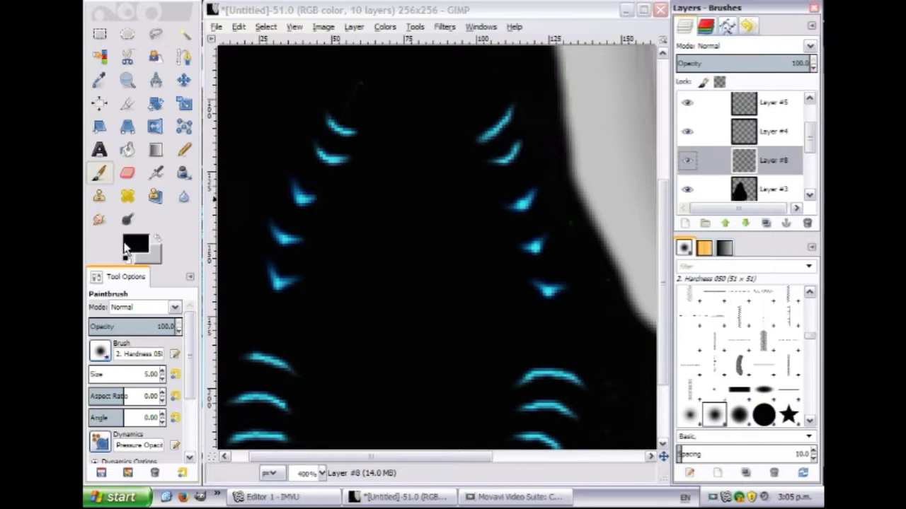
Step: Paint a white Y-shaped stroke down the ear's centre on the new layer
{"action": "left_click", "coordinate": [131, 244]}
{"action": "left_click", "coordinate": [511, 267]}
{"action": "left_click", "coordinate": [477, 324]}
{"action": "left_click_drag", "start_coordinate": [414, 147], "coordinate": [415, 191]}
{"action": "scroll", "coordinate": [433, 192], "scroll_direction": "down", "scroll_amount": 3}
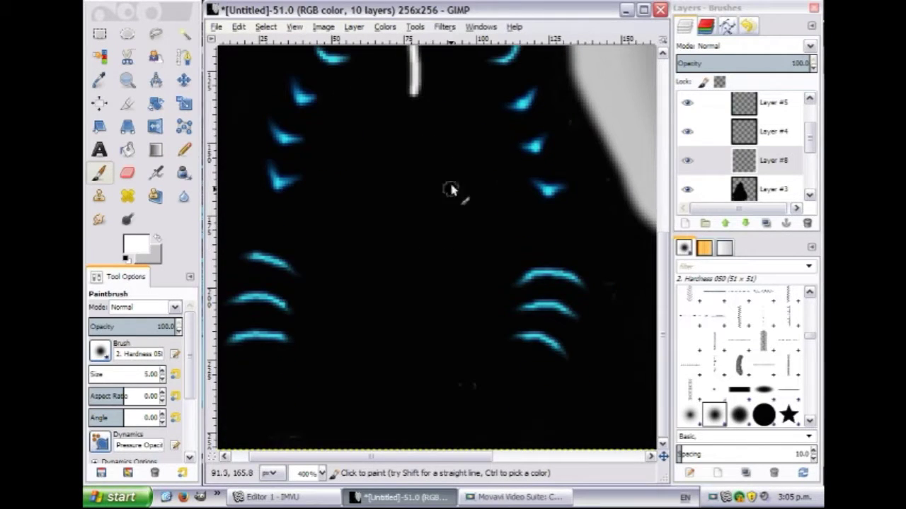
{"action": "left_click_drag", "start_coordinate": [427, 110], "coordinate": [467, 248]}
{"action": "mouse_move", "coordinate": [414, 92]}
{"action": "left_mouse_down"}
{"action": "mouse_move", "coordinate": [336, 340]}
{"action": "mouse_move", "coordinate": [411, 81]}
{"action": "left_mouse_up"}
{"action": "key", "text": "ctrl+z"}
Step: Gaussian-blur the white stroke at 22 px and lower Layer #8's opacity to 51.4
{"action": "left_click", "coordinate": [444, 26]}
{"action": "mouse_move", "coordinate": [458, 107]}
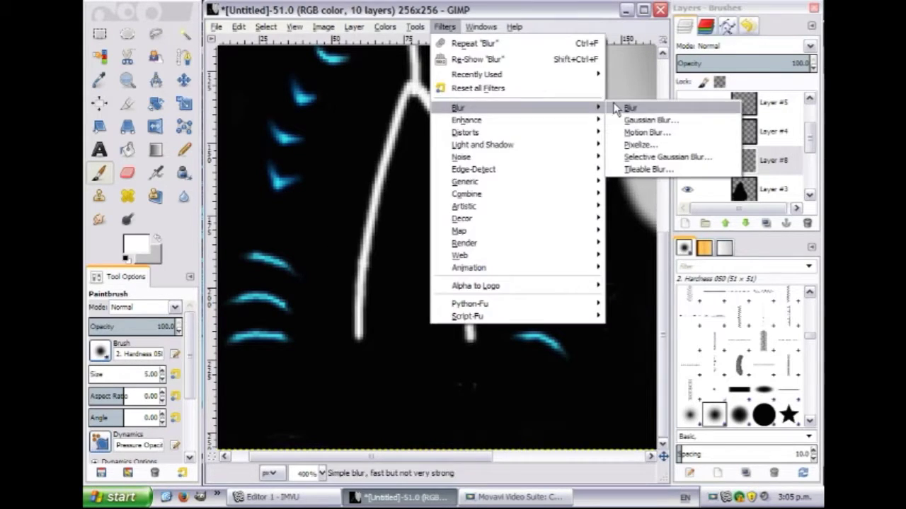
{"action": "left_click", "coordinate": [650, 119]}
{"action": "left_click", "coordinate": [209, 227]}
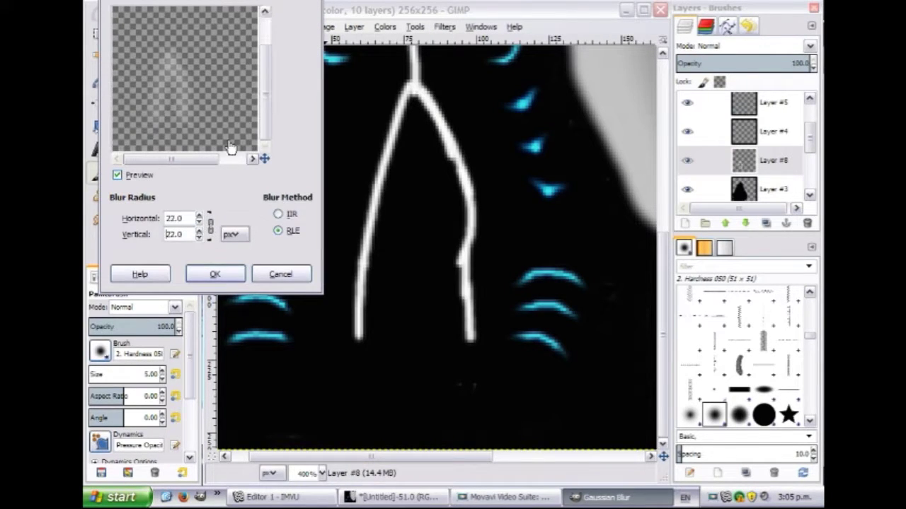
{"action": "left_click", "coordinate": [215, 274]}
{"action": "left_click_drag", "start_coordinate": [711, 62], "coordinate": [744, 63]}
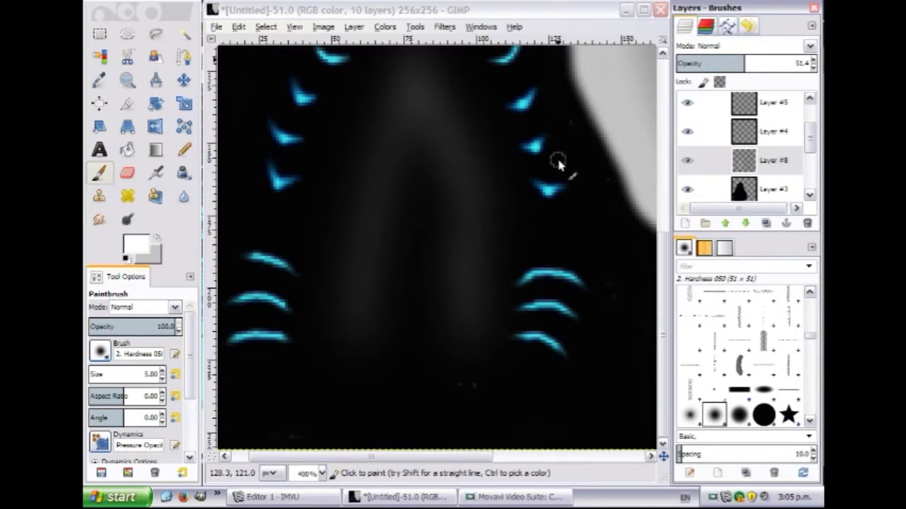
Step: Load the updated texture onto the IMVU ear and view the avatar from the side
{"action": "left_click", "coordinate": [269, 497]}
{"action": "left_click", "coordinate": [576, 283]}
{"action": "type", "text": "e"}
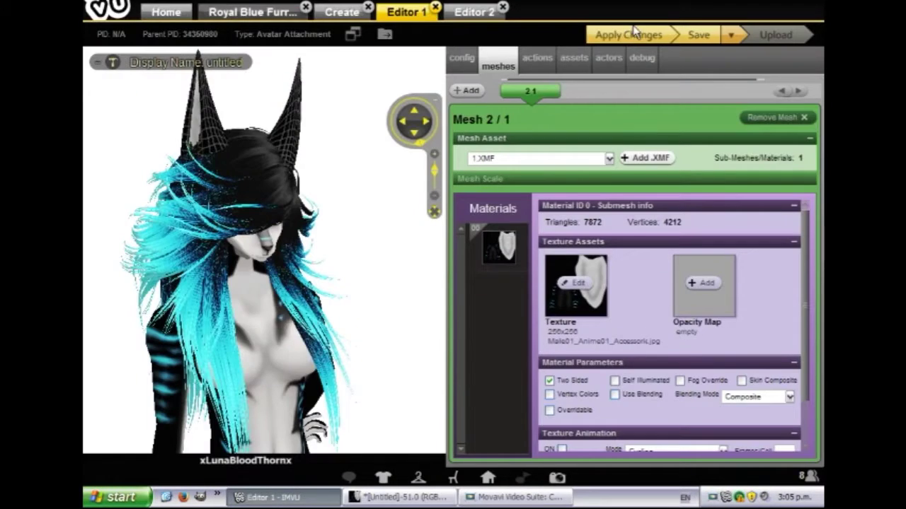
{"action": "left_click_drag", "start_coordinate": [278, 219], "coordinate": [170, 219]}
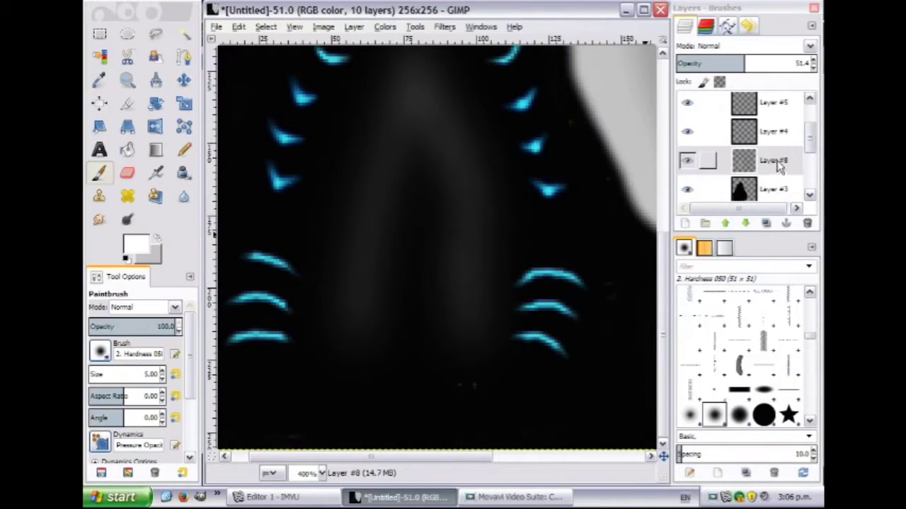
Step: Merge Layer #5 down into the layer below
{"action": "scroll", "coordinate": [699, 147], "scroll_direction": "down", "scroll_amount": 1}
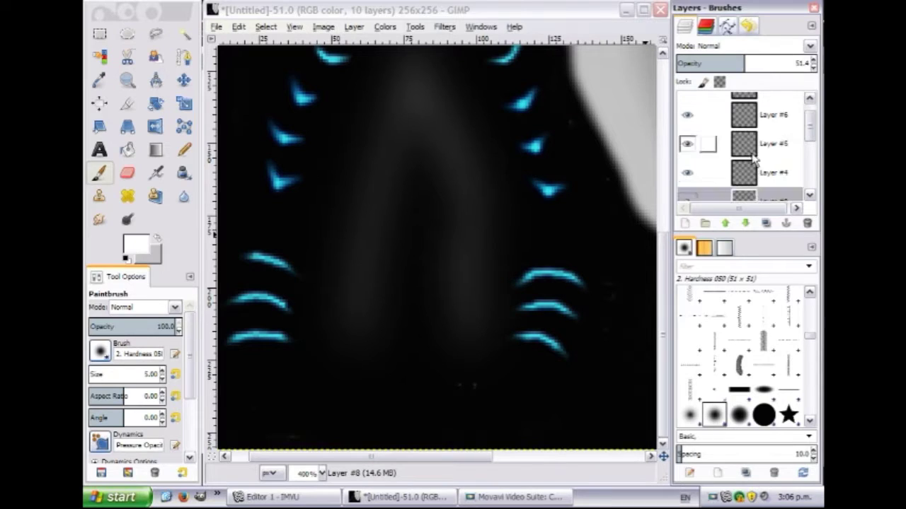
{"action": "left_click", "coordinate": [700, 145]}
{"action": "right_click", "coordinate": [701, 145]}
{"action": "left_click", "coordinate": [691, 62]}
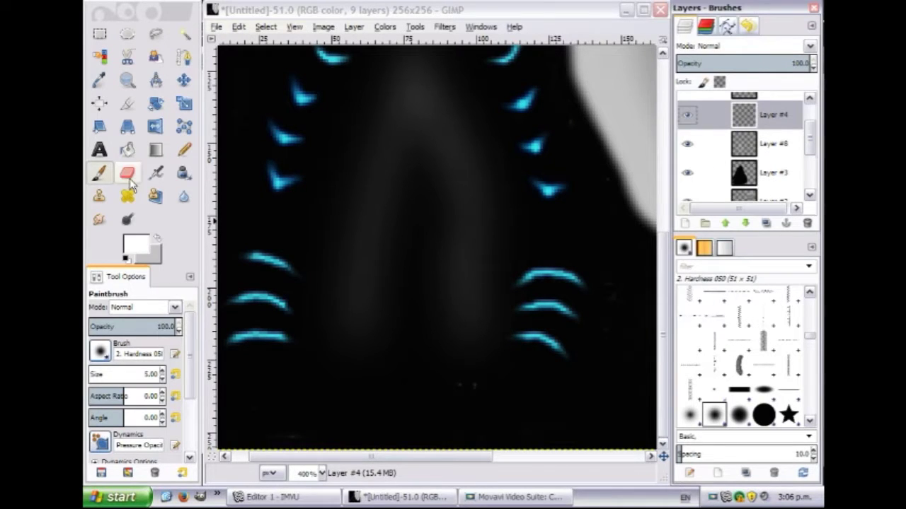
Step: Erase the lower curved blue stripe marks, keeping the upper chevrons
{"action": "key", "text": "shift+e"}
{"action": "left_click_drag", "start_coordinate": [312, 293], "coordinate": [289, 302]}
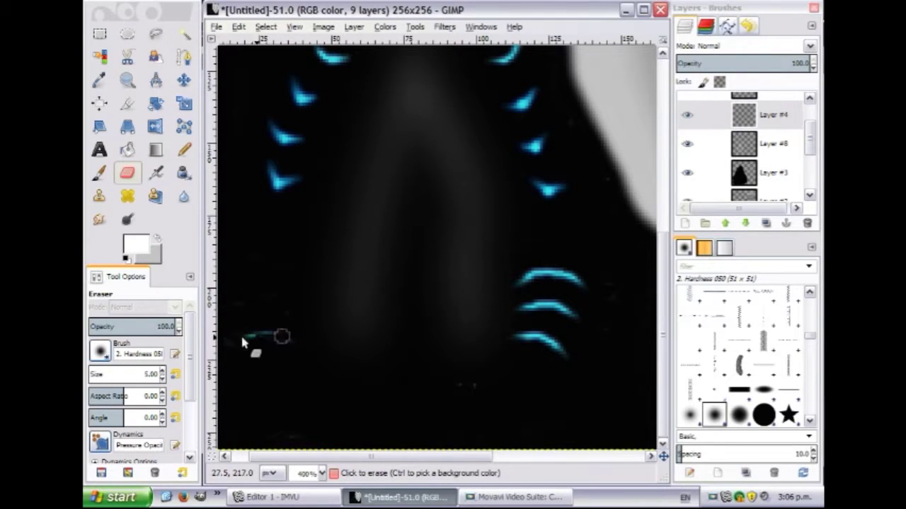
{"action": "left_click_drag", "start_coordinate": [580, 277], "coordinate": [523, 283]}
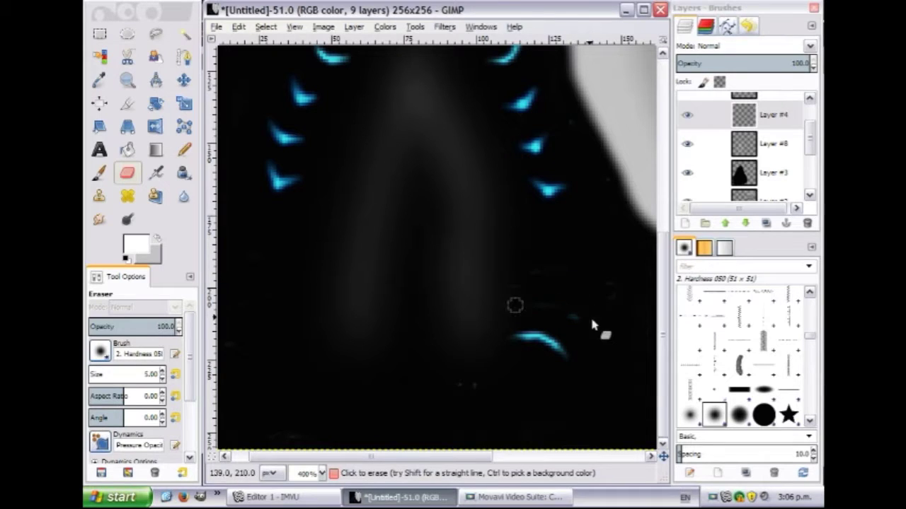
{"action": "scroll", "coordinate": [535, 352], "scroll_direction": "up", "scroll_amount": 2}
Step: Re-export the texture to Image.png and apply it to the avatar in IMVU
{"action": "left_click", "coordinate": [216, 26]}
{"action": "left_click", "coordinate": [283, 203]}
{"action": "key", "text": "alt+Tab"}
{"action": "type", "text": "a"}
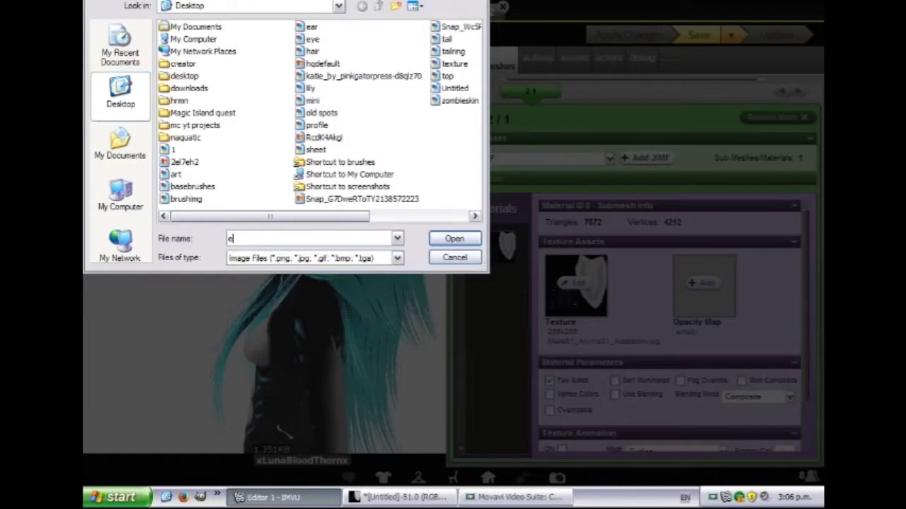
{"action": "key", "text": "Return"}
{"action": "left_click", "coordinate": [610, 37]}
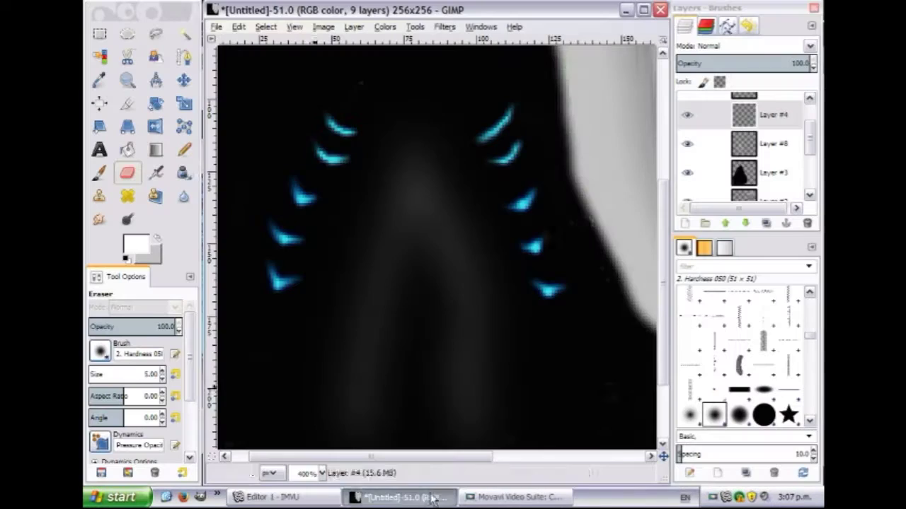
Step: Add a new transparent layer and paint a cyan cap at the ear tip
{"action": "right_click", "coordinate": [749, 122]}
{"action": "left_click", "coordinate": [666, 144]}
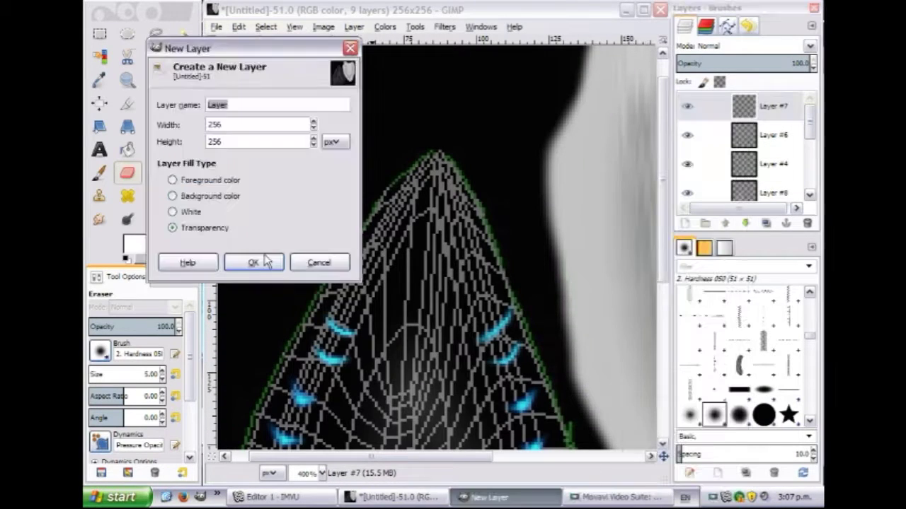
{"action": "left_click", "coordinate": [252, 262]}
{"action": "left_click", "coordinate": [99, 173]}
{"action": "left_click", "coordinate": [136, 244]}
{"action": "left_click", "coordinate": [477, 324]}
{"action": "left_click", "coordinate": [382, 189]}
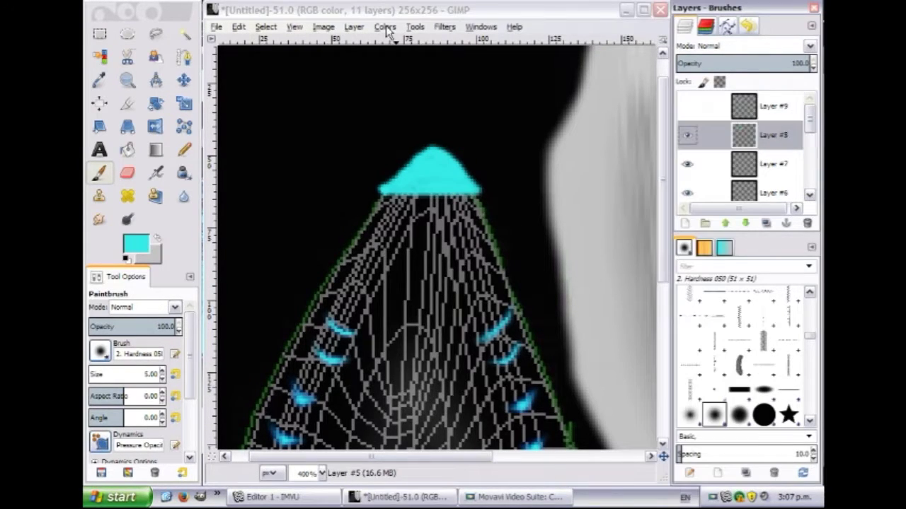
Step: Colorize the cap deep blue, adjusting saturation, lightness and hue
{"action": "left_click_drag", "start_coordinate": [684, 300], "coordinate": [786, 294]}
{"action": "left_click_drag", "start_coordinate": [706, 311], "coordinate": [661, 311]}
{"action": "left_click_drag", "start_coordinate": [706, 277], "coordinate": [725, 277]}
{"action": "left_click", "coordinate": [731, 356]}
Step: Show Layer #9's cyan cap on top, select Layer #3 and begin exporting the texture
{"action": "left_click", "coordinate": [445, 26]}
{"action": "key", "text": "Escape"}
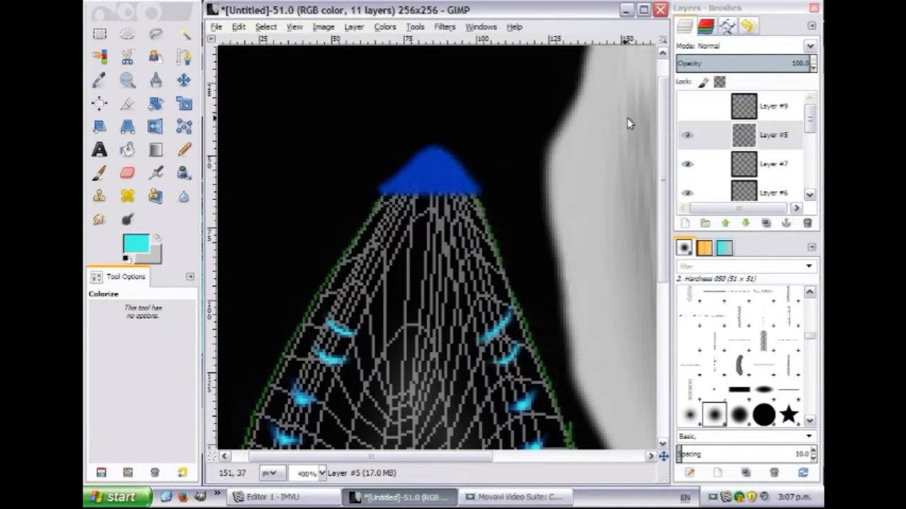
{"action": "left_click", "coordinate": [686, 106]}
{"action": "right_click", "coordinate": [757, 142]}
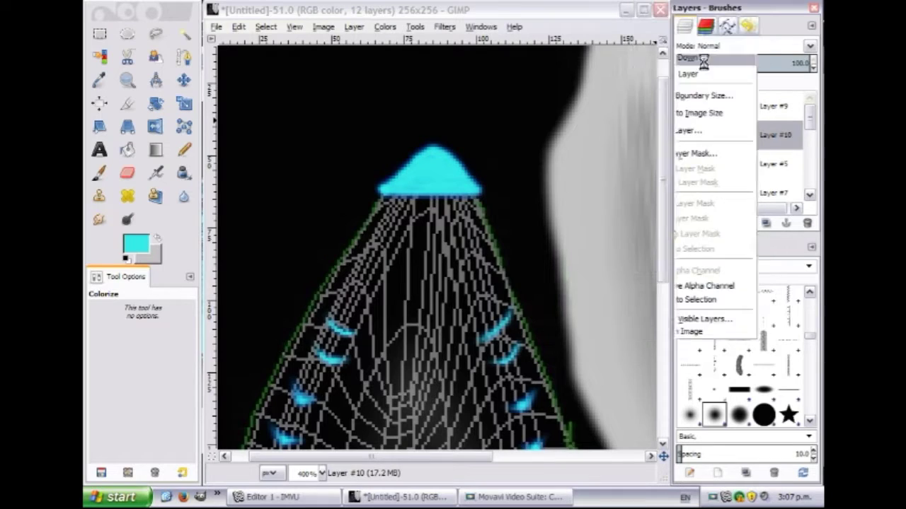
{"action": "left_click", "coordinate": [771, 148]}
{"action": "scroll", "coordinate": [521, 212], "scroll_direction": "down", "scroll_amount": 5}
{"action": "left_click", "coordinate": [216, 26]}
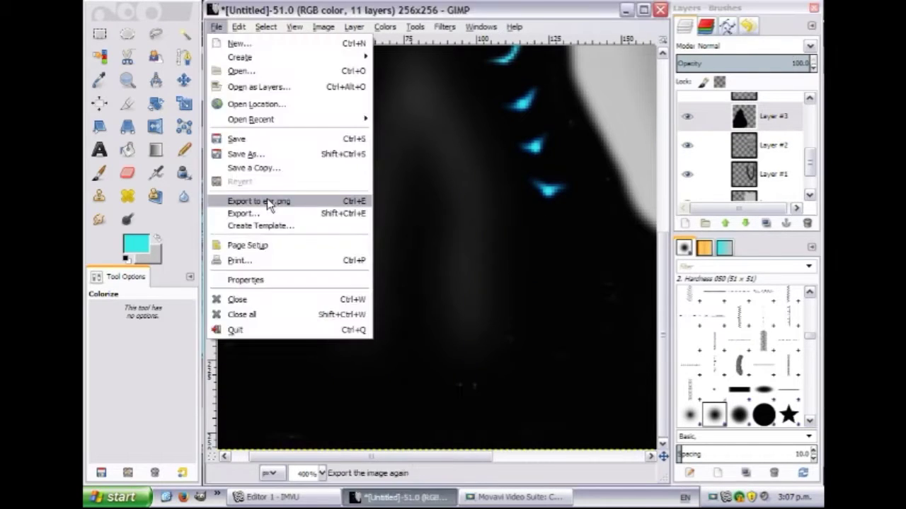